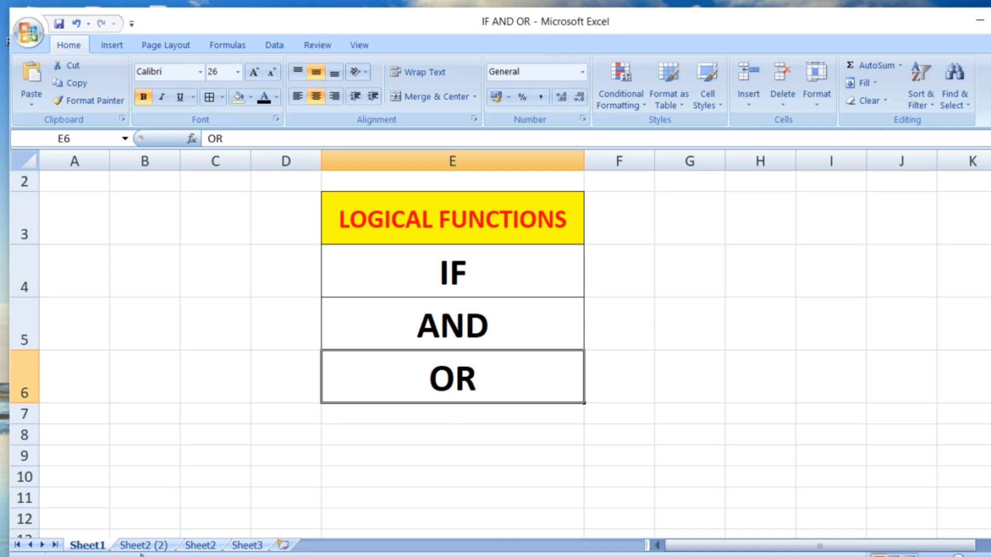
Step: Switch to the Sheet2 (2) worksheet containing the student marks list
left_click(143, 546)
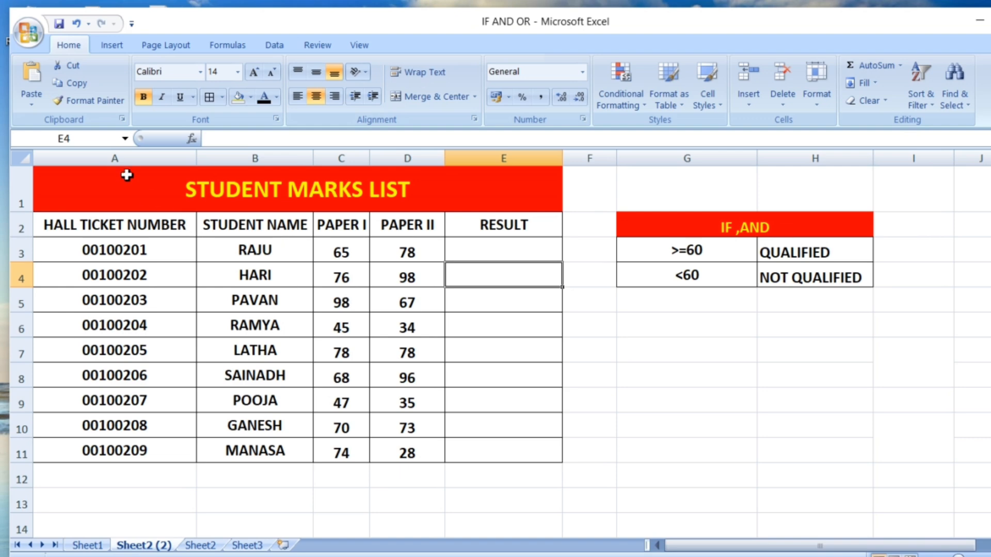
scroll(123, 164, "up", 2, "ctrl")
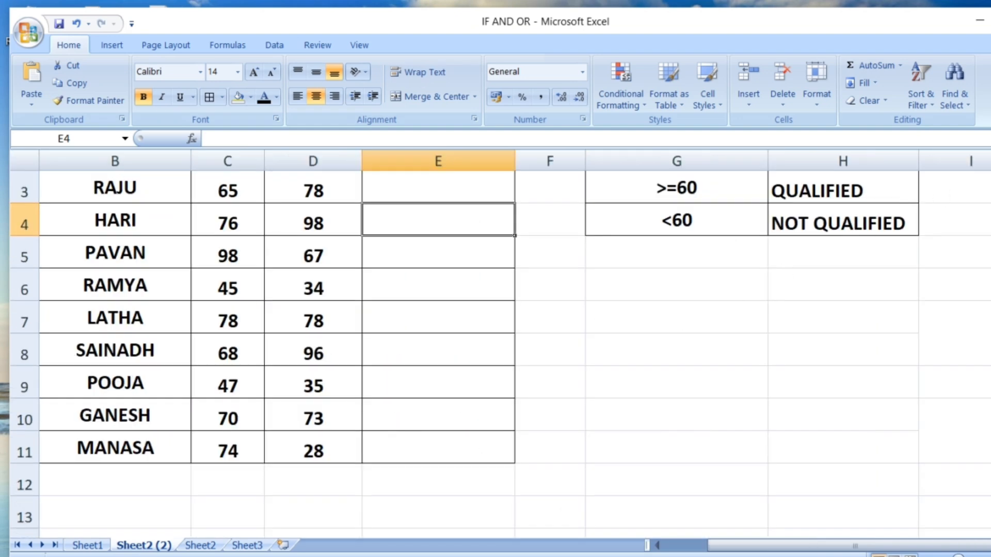
scroll(329, 294, "up", 1)
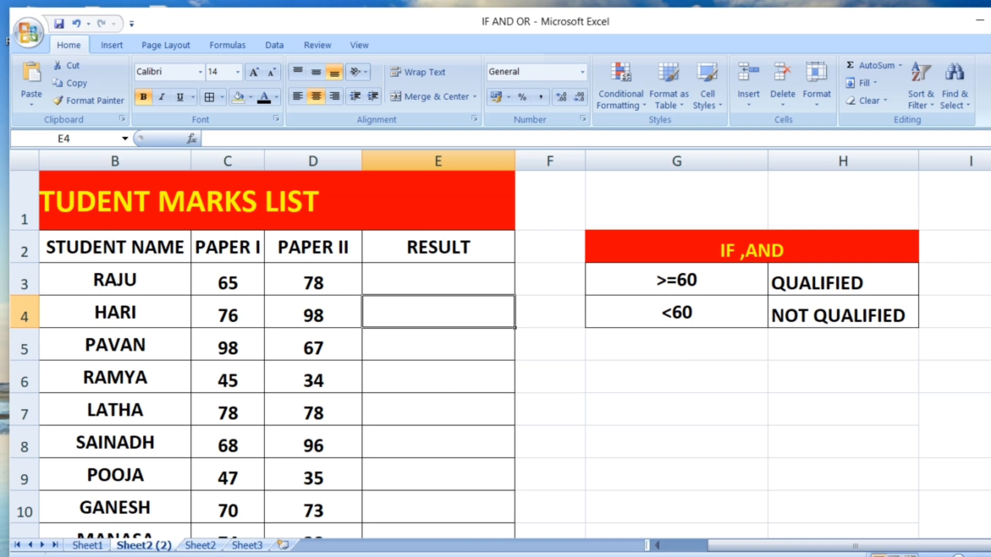
left_click(670, 550)
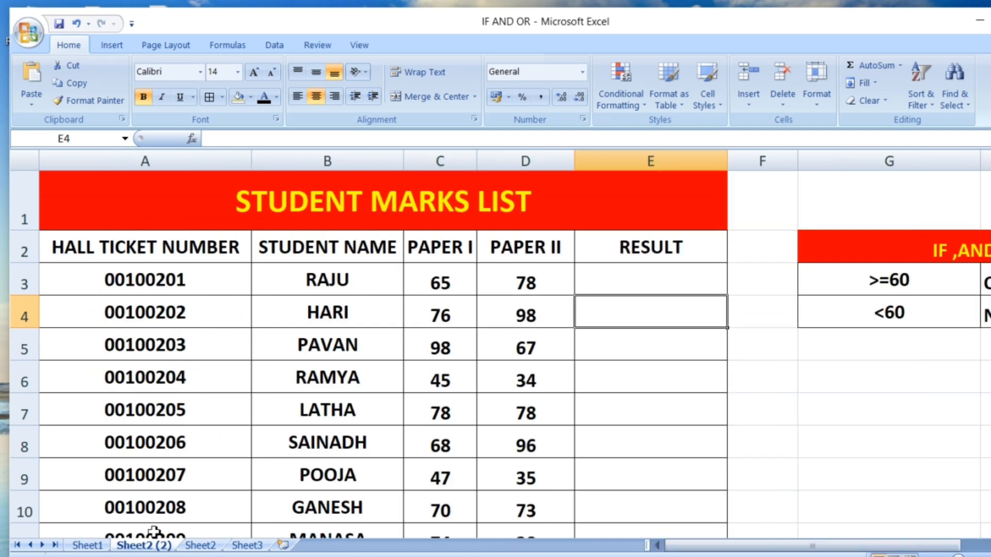
Step: Examine the student marks list column by column, from HALL TICKET NUMBER through RESULT
left_click(138, 158)
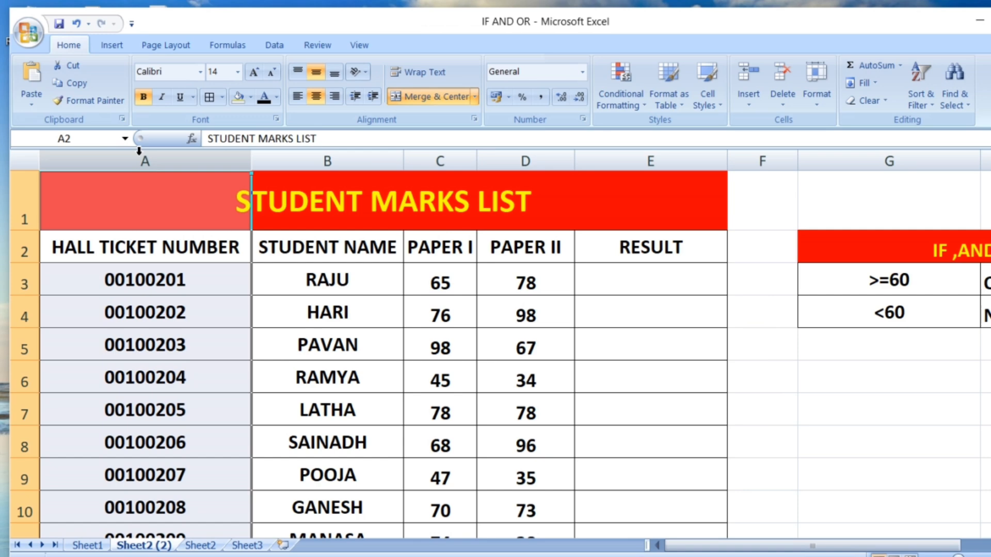
left_click(316, 160)
left_click(454, 161)
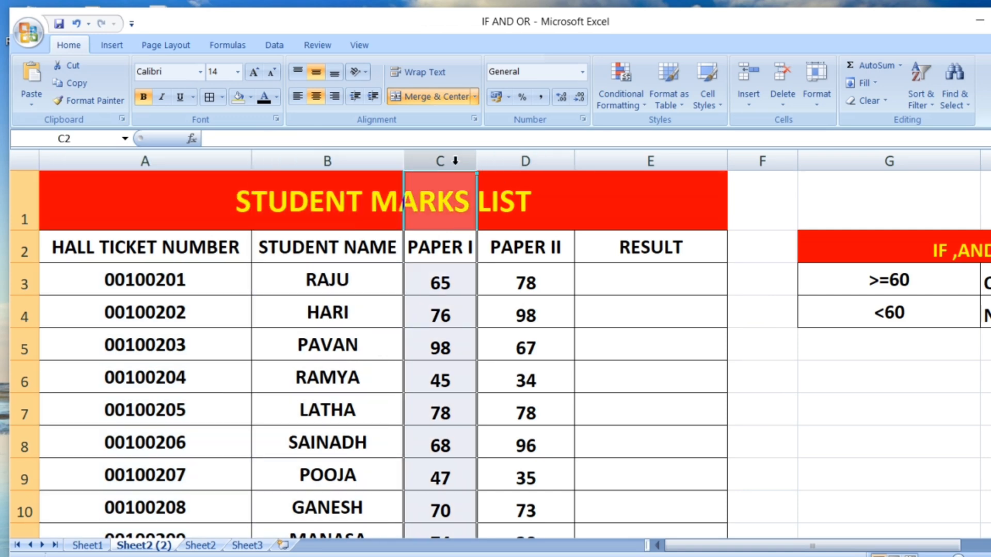
left_click(515, 161)
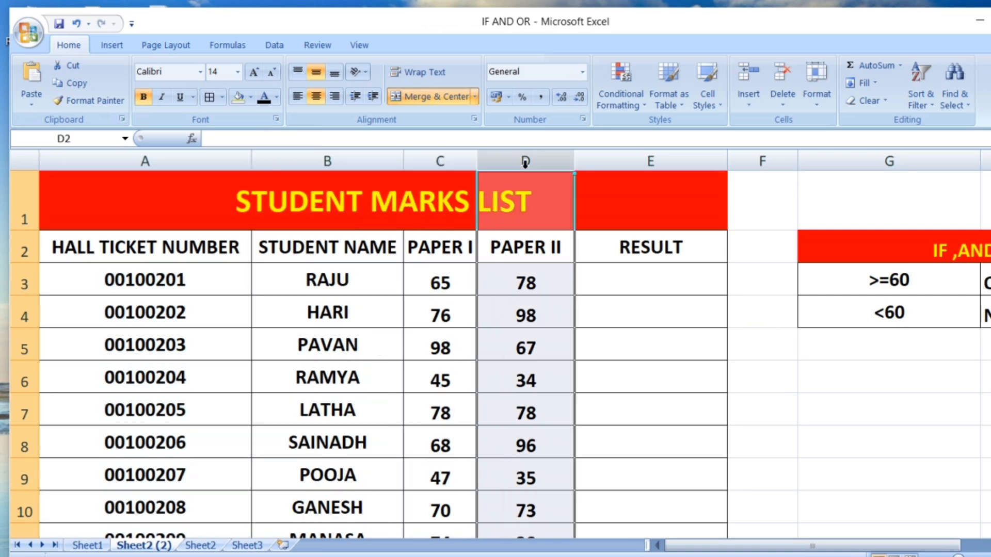
left_click(649, 189)
left_click(649, 161)
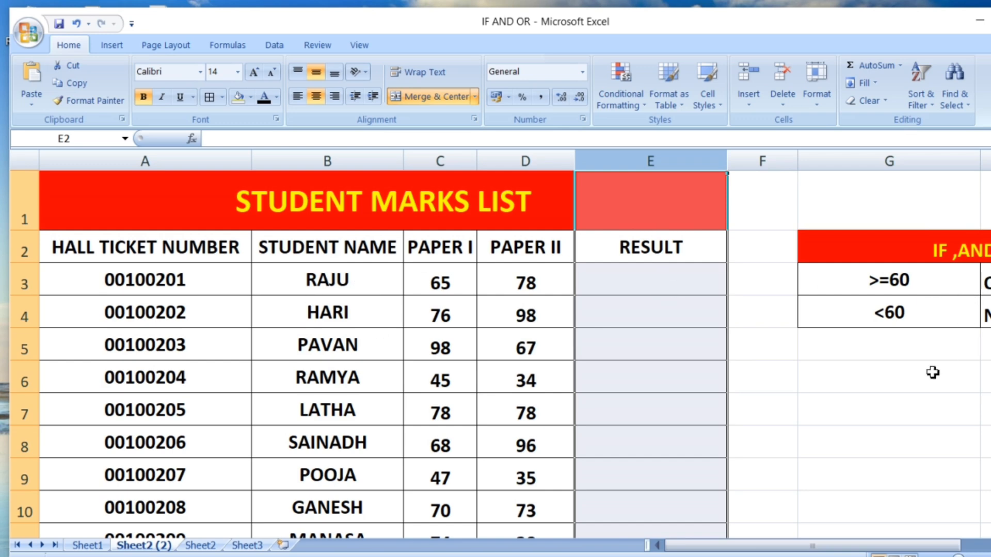
Step: Examine the IF ,AND criteria table in G2:H4, including its two outcome labels
scroll(933, 373, "down", 1)
scroll(933, 373, "right", 1)
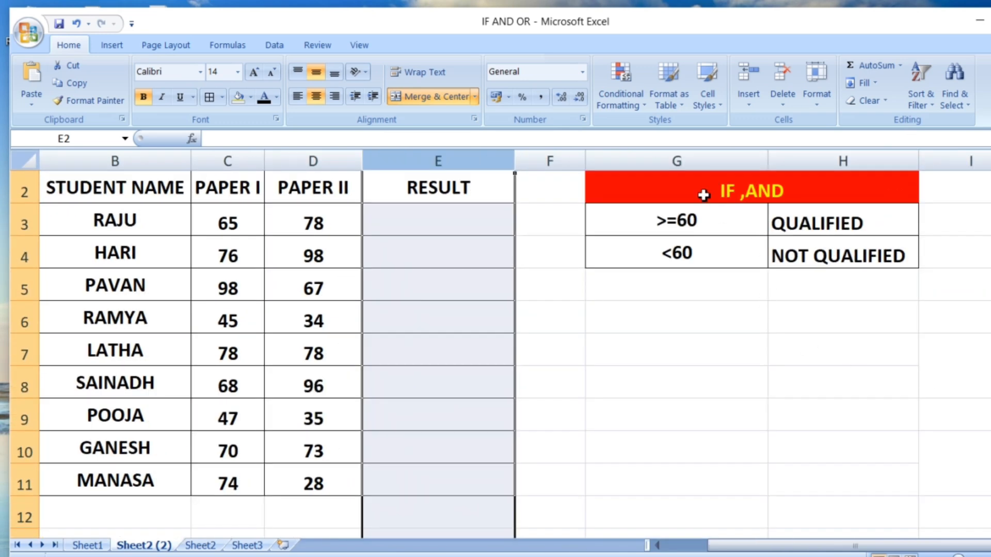
scroll(696, 217, "right", 1)
scroll(697, 215, "up", 2, "ctrl")
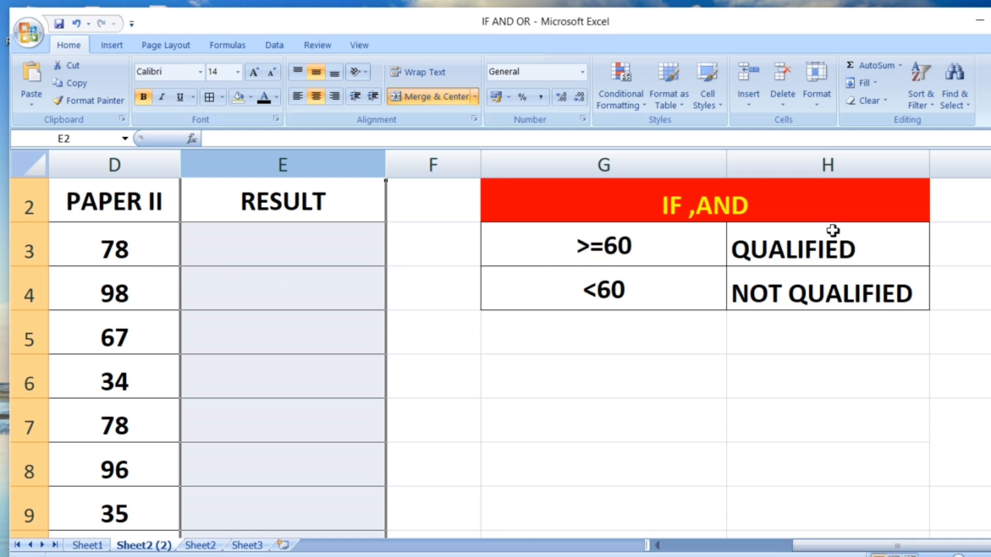
left_click(827, 248)
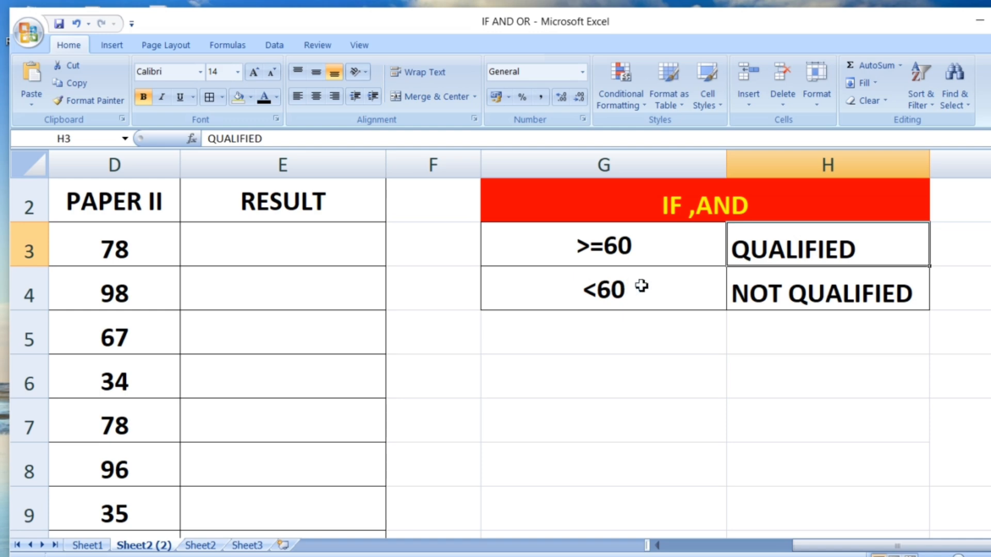
left_click(795, 293)
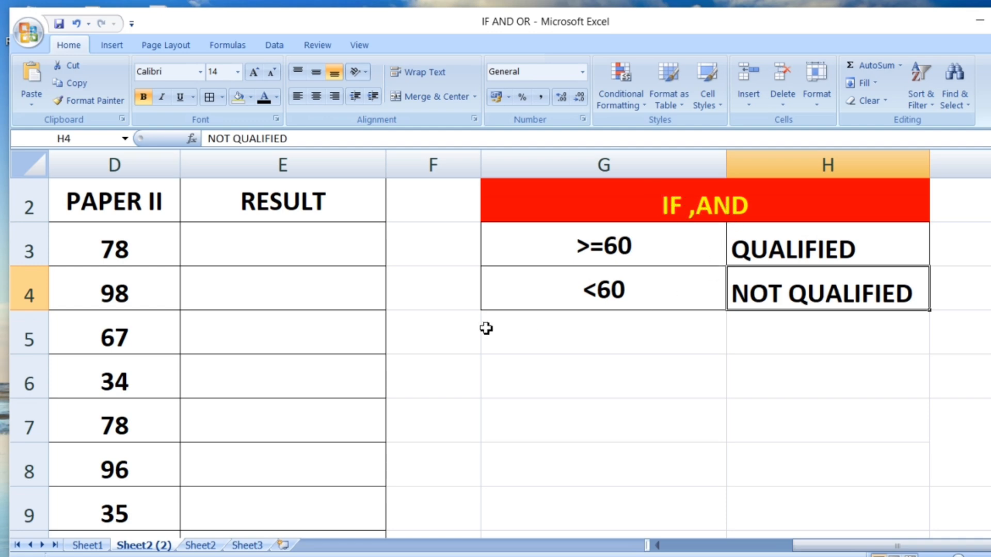
scroll(487, 327, "down", 4)
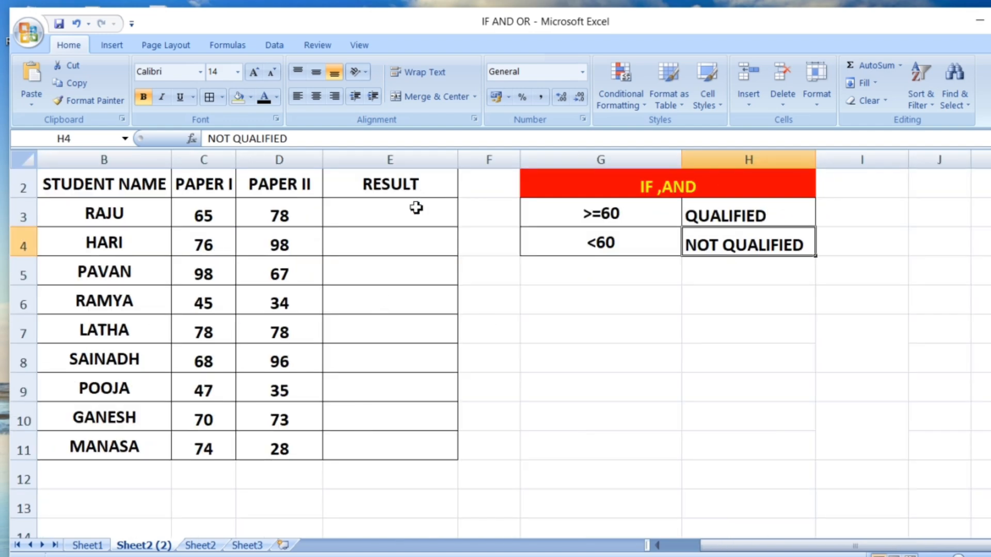
Step: In RESULT cell E3, start an IF formula with a nested AND whose first condition is C3>=60
scroll(417, 212, "up", 2)
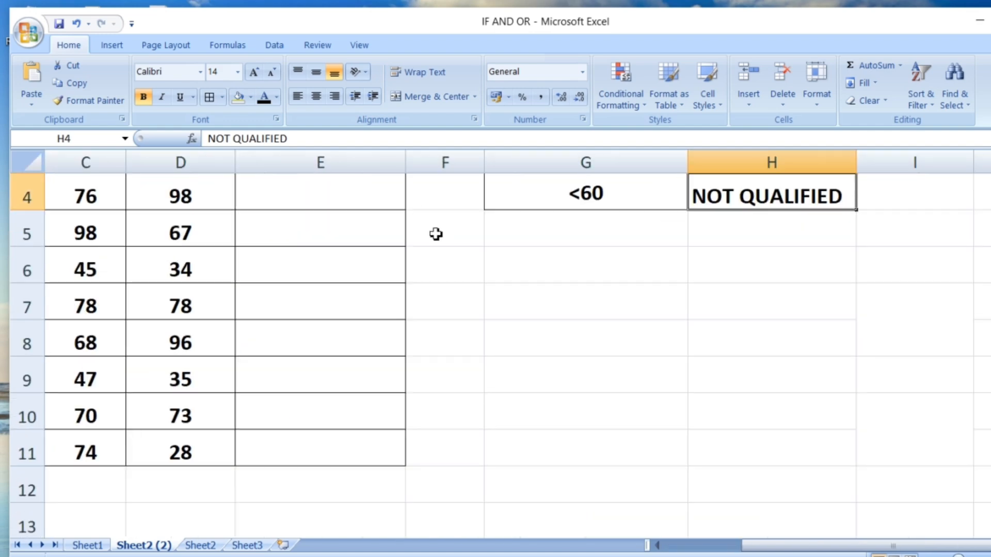
scroll(387, 263, "up", 1)
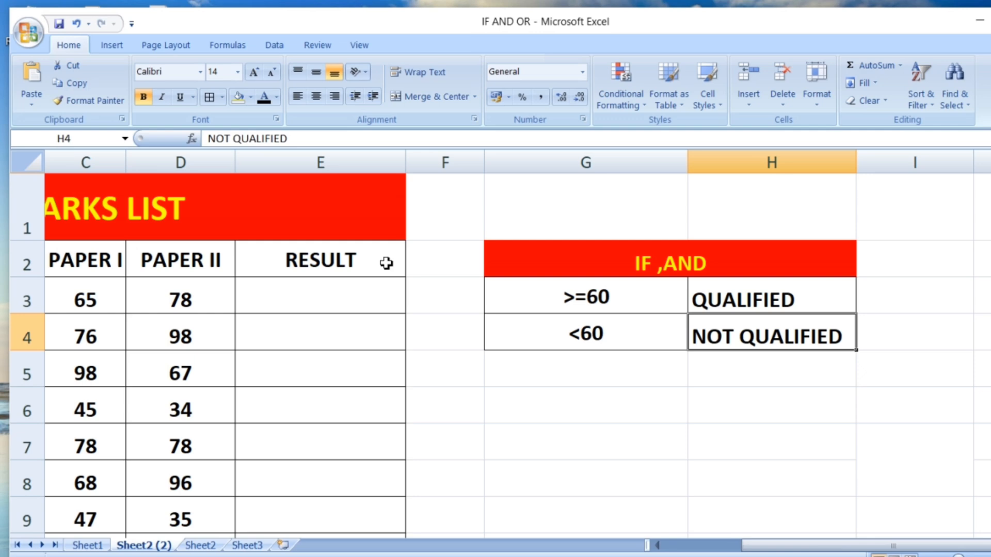
left_click(349, 292)
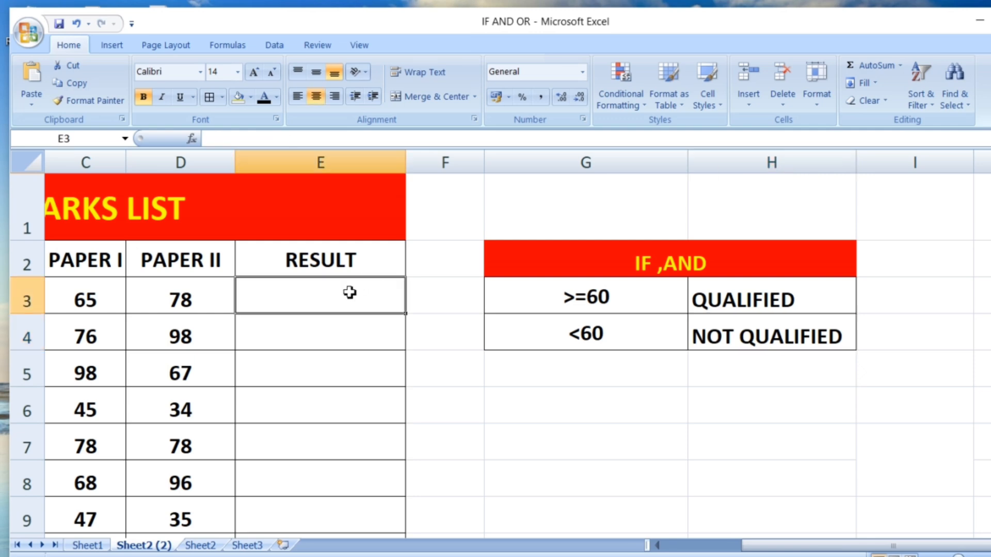
type("=")
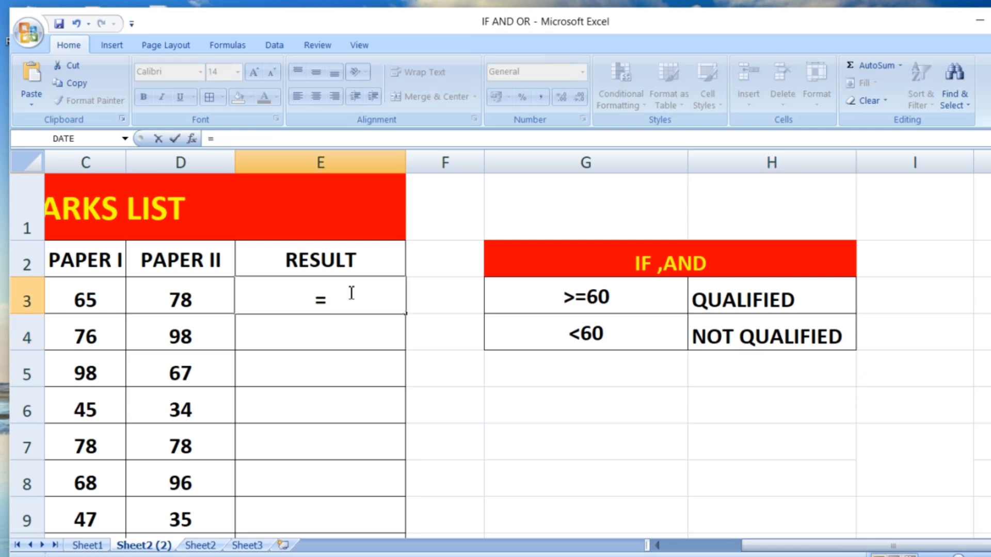
type("IF")
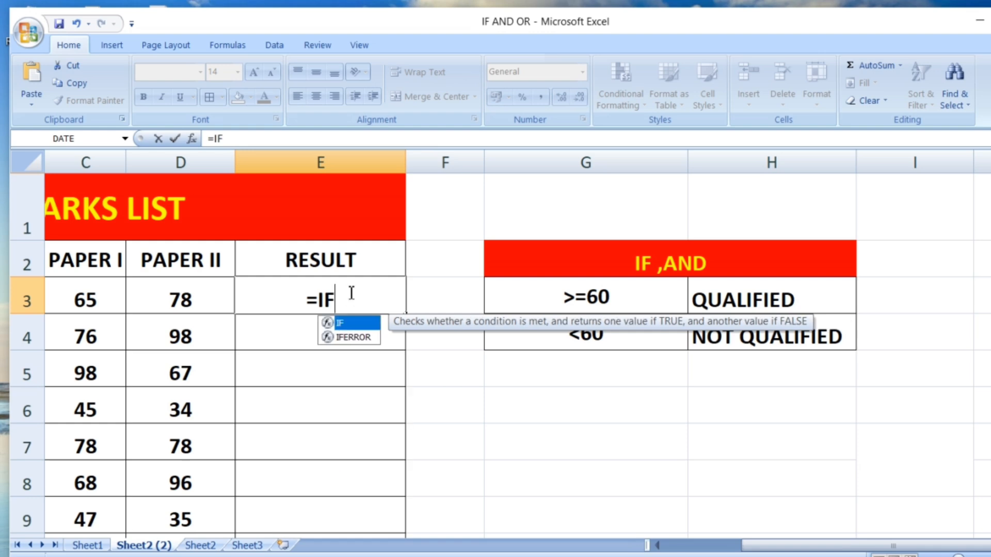
type("(")
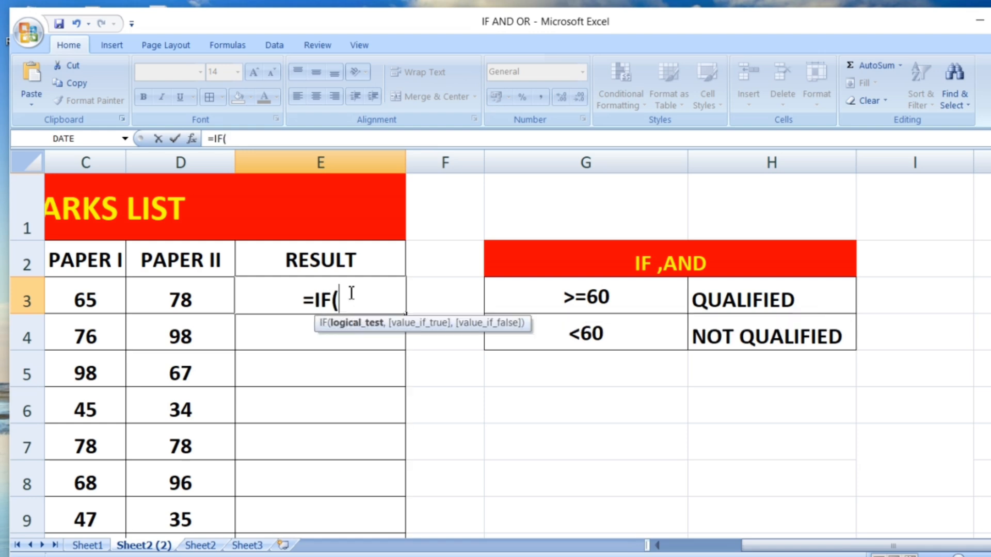
type("AND")
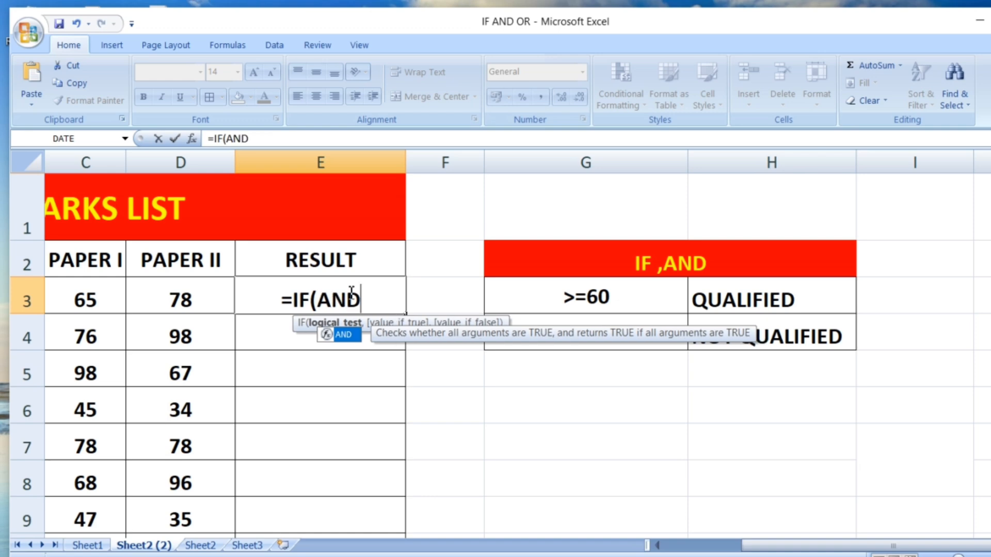
type("(")
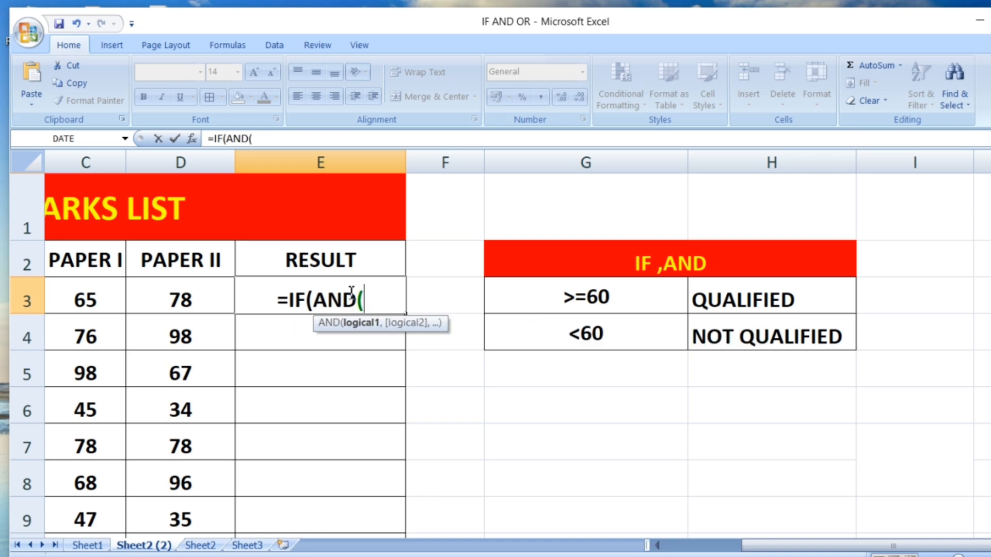
left_click(98, 293)
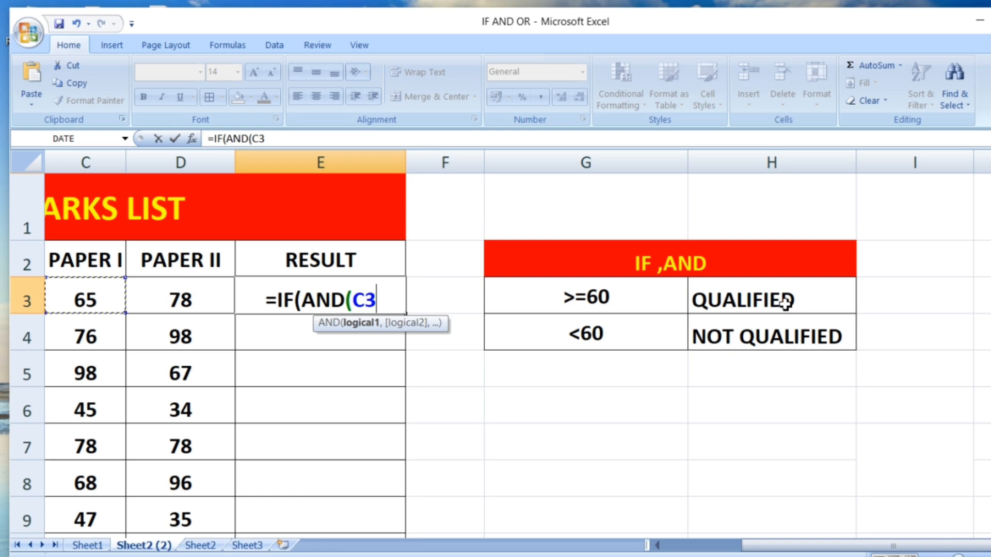
type(">=")
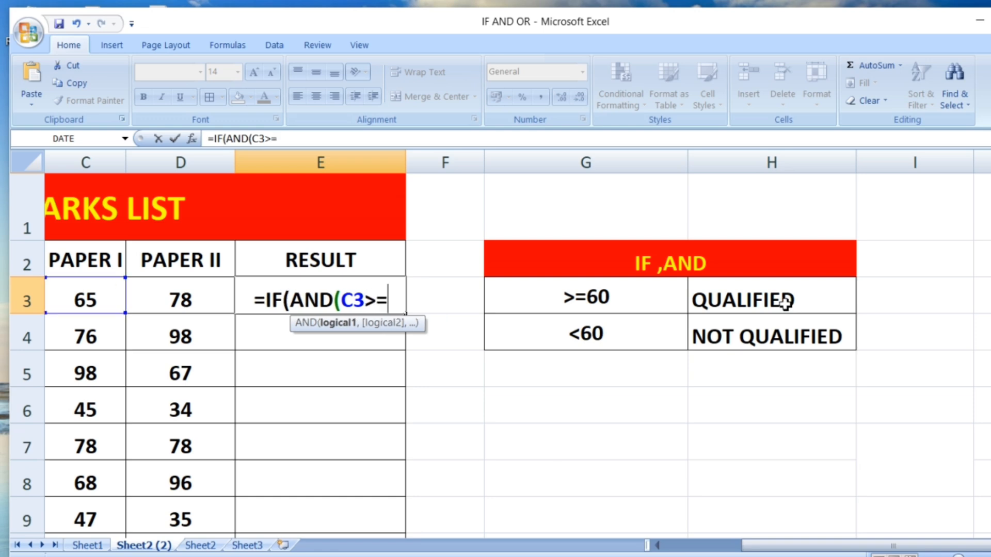
type("60")
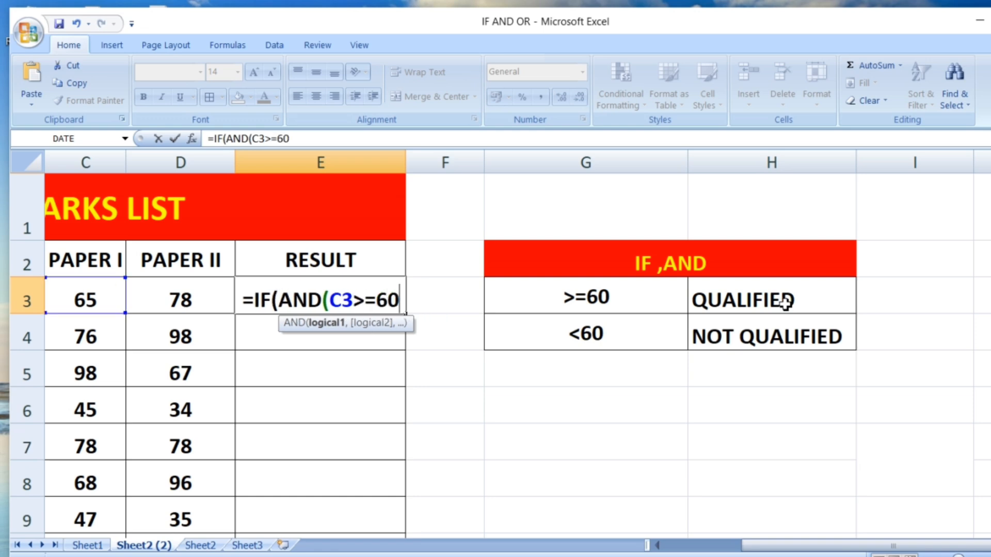
type(",")
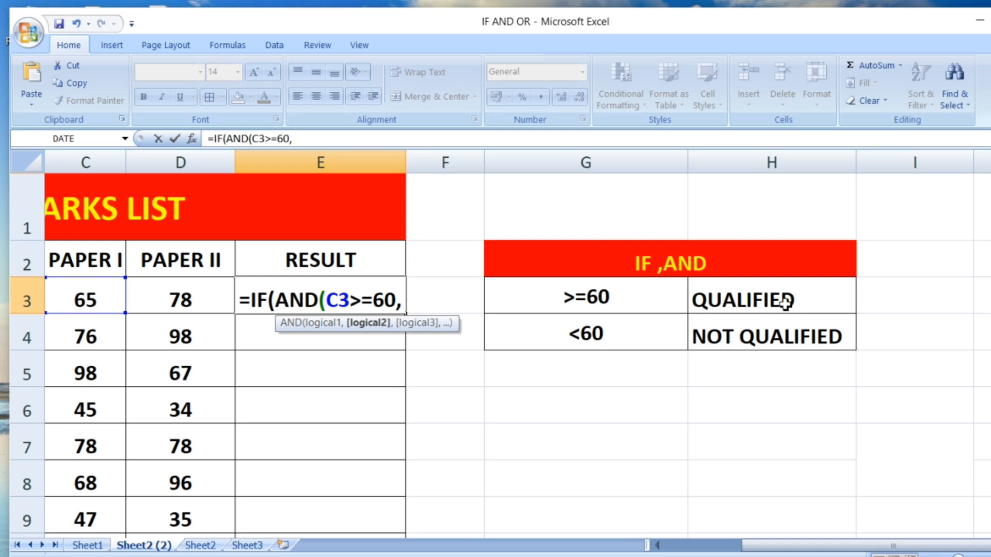
Step: Add D3>=60 as the second AND condition in the E3 formula and complete the logical test
left_click(177, 293)
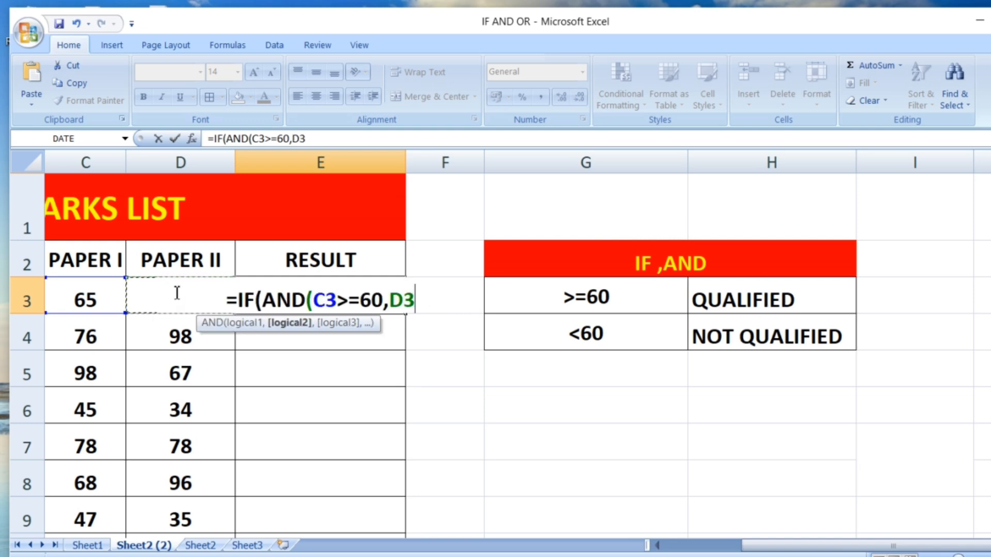
type(">=")
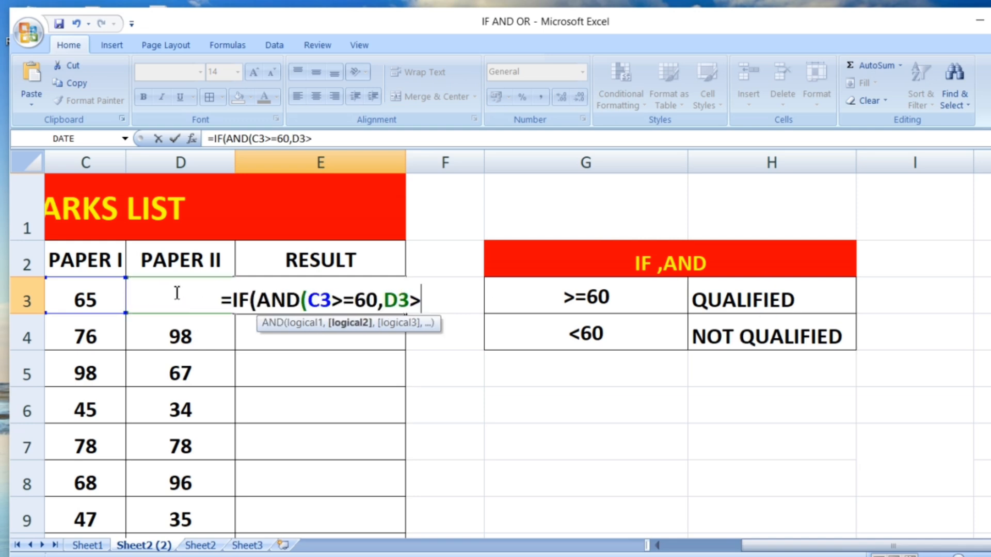
type("60")
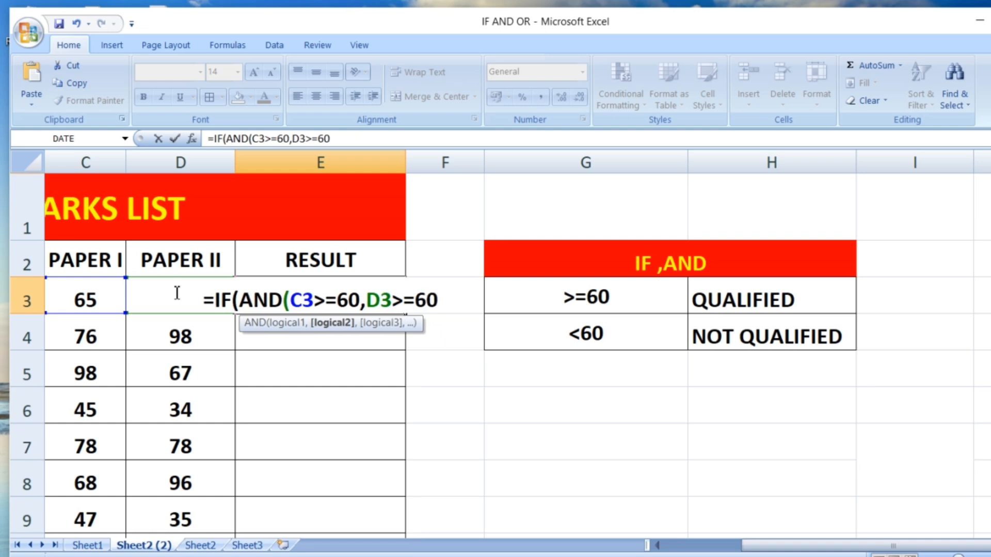
type(")")
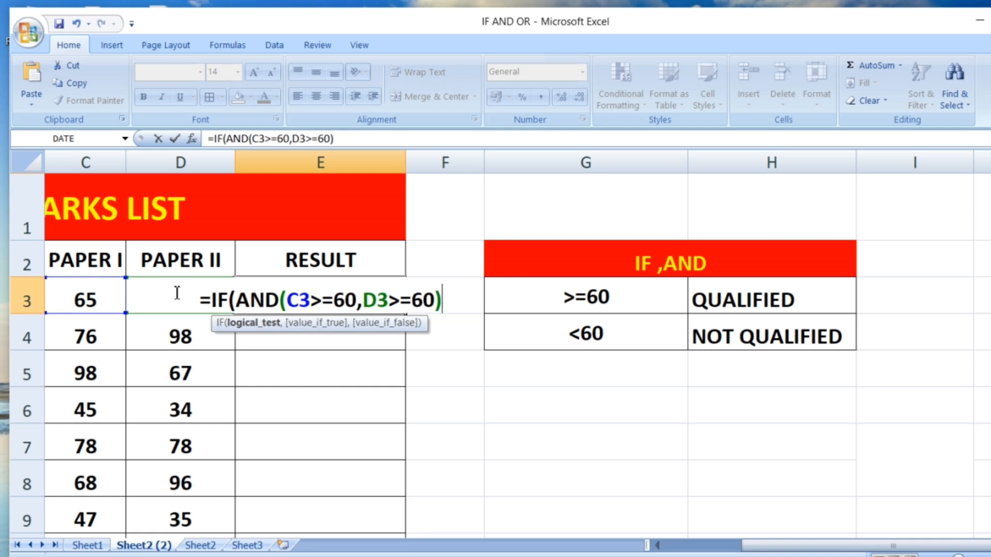
type(",")
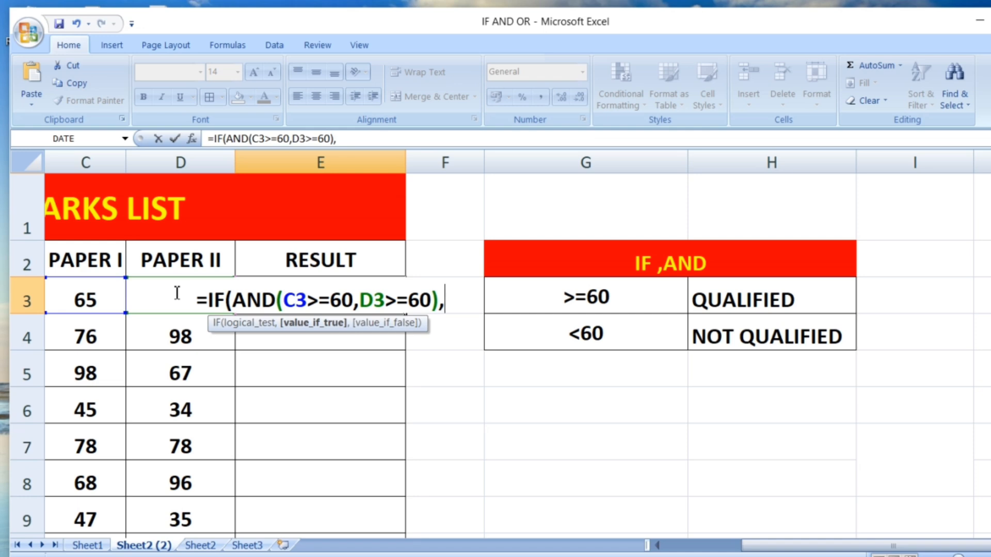
Step: Enter "QUALIFIED" as the value-if-true argument of the IF formula in E3
type("\"")
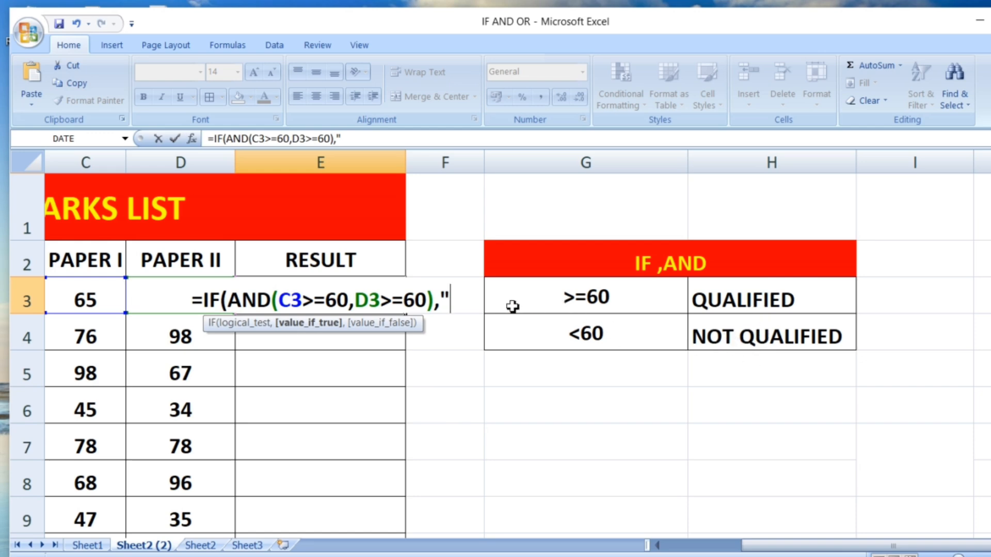
type("Q")
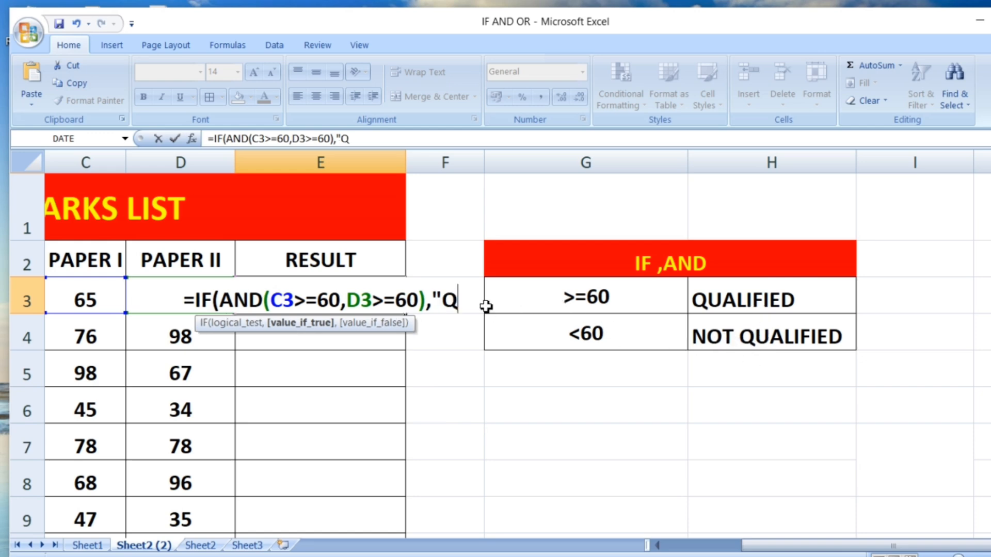
type("UALI")
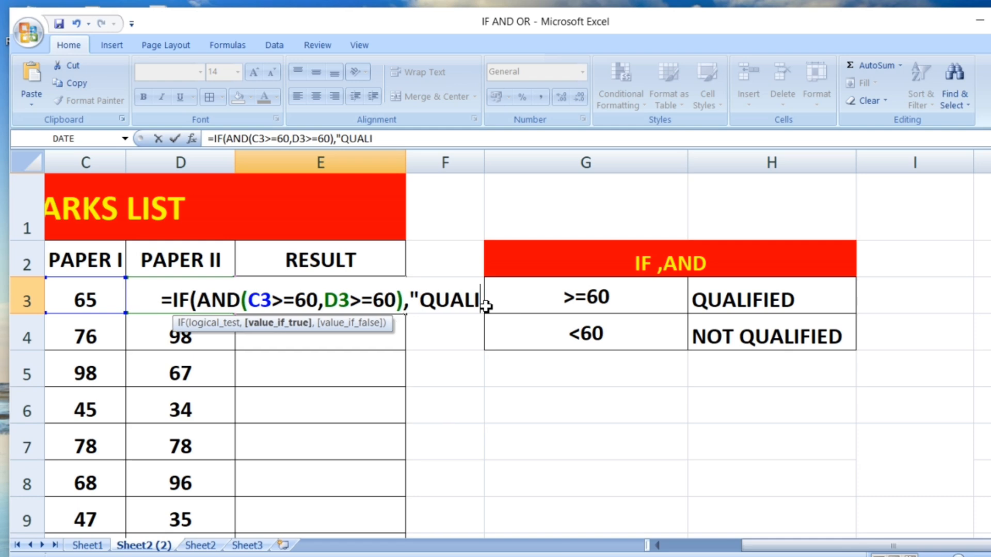
type("FIED")
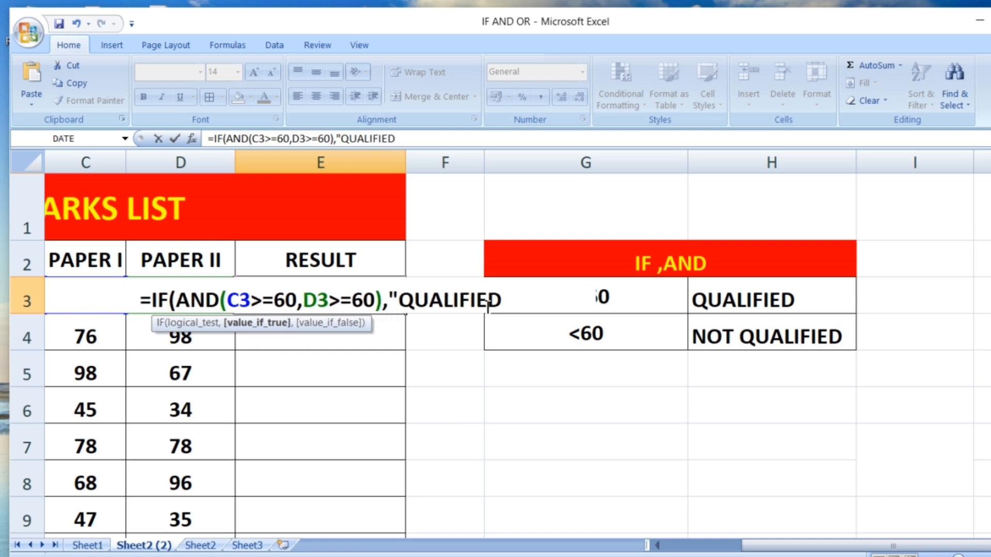
type("\"")
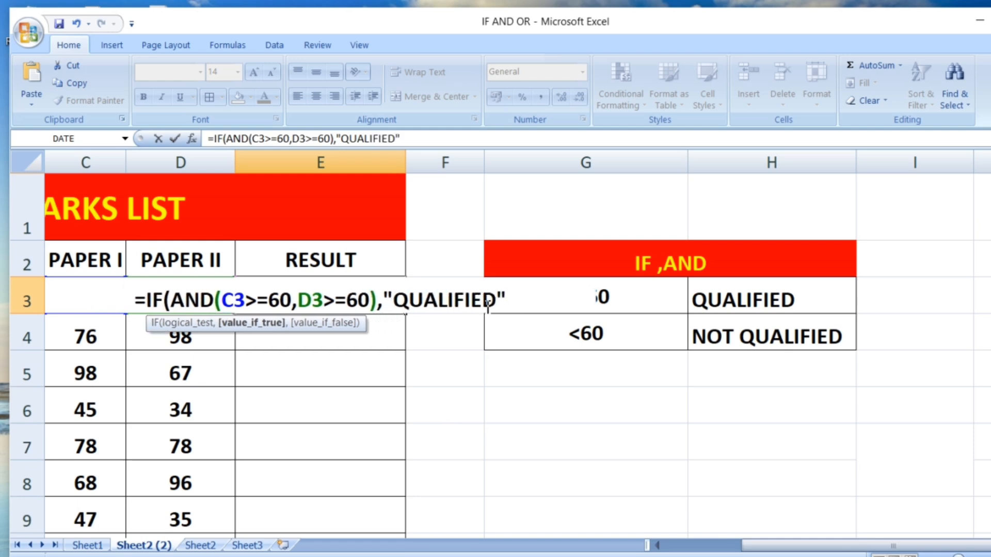
Step: Enter "NOTQUALIFIED" as the value-if-false argument of the IF formula in E3 and commit the formula
type(",\"")
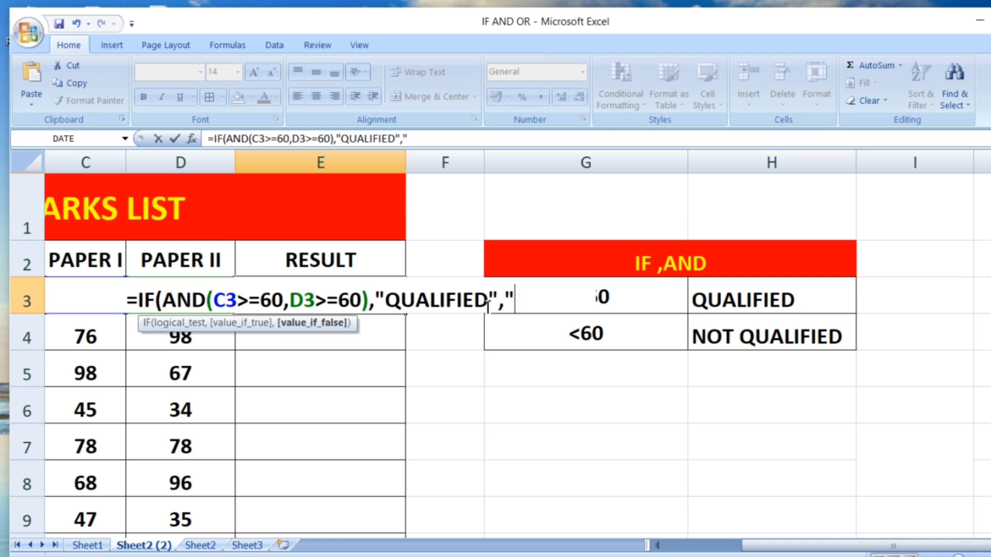
type("NOT")
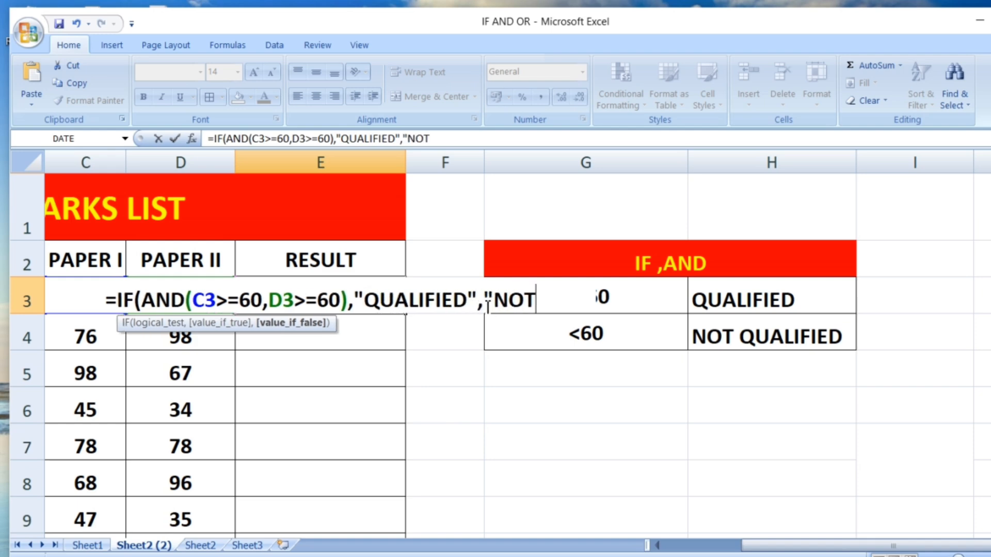
type("QUALIF")
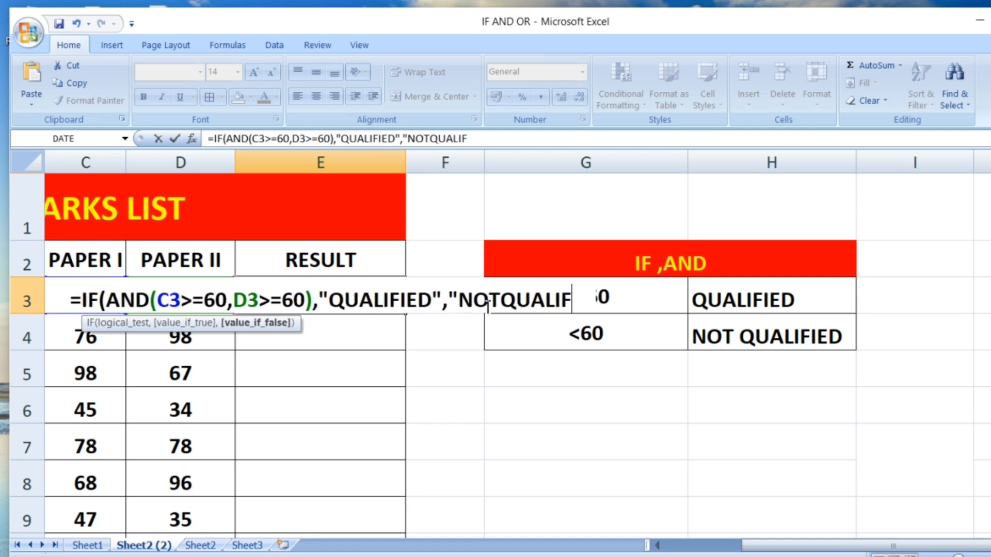
type("IED\"")
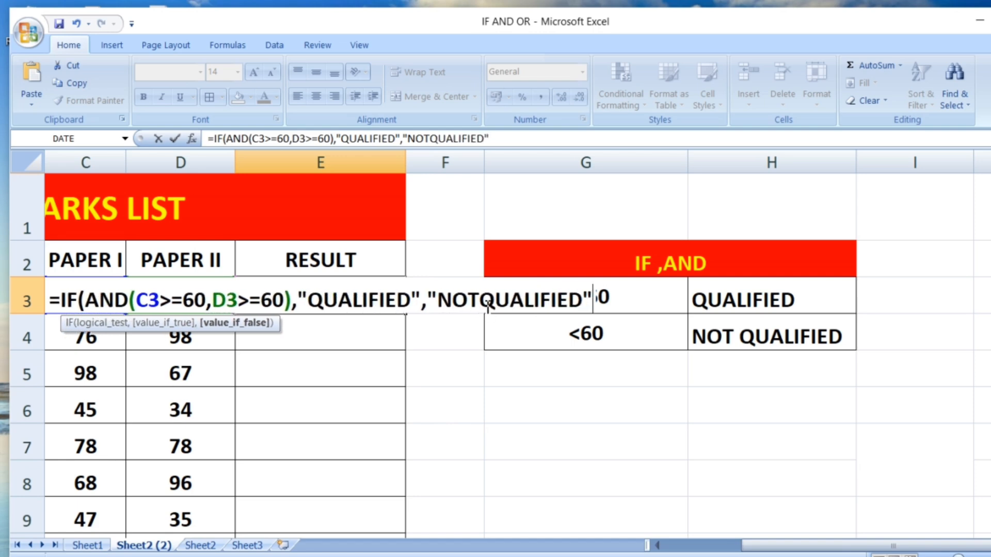
type(")")
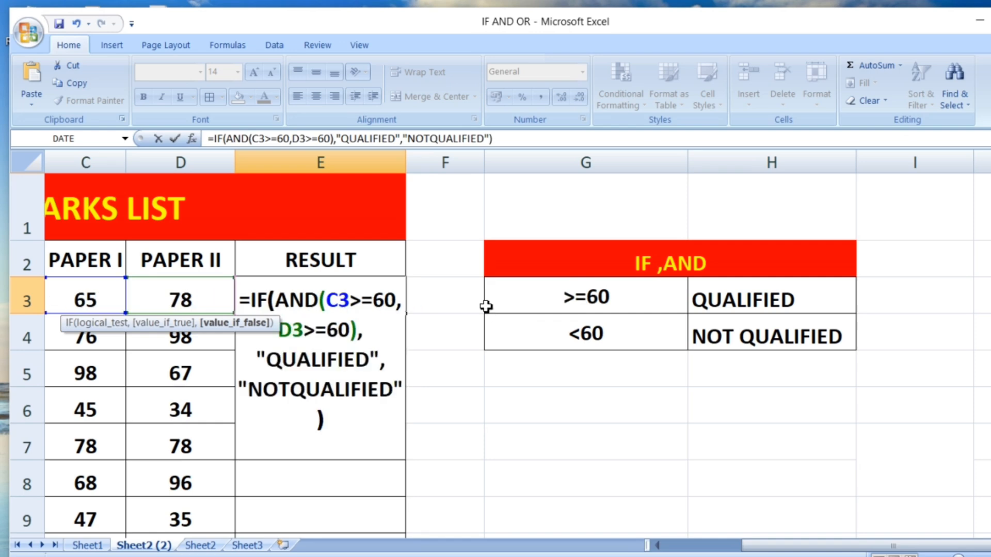
key("Return")
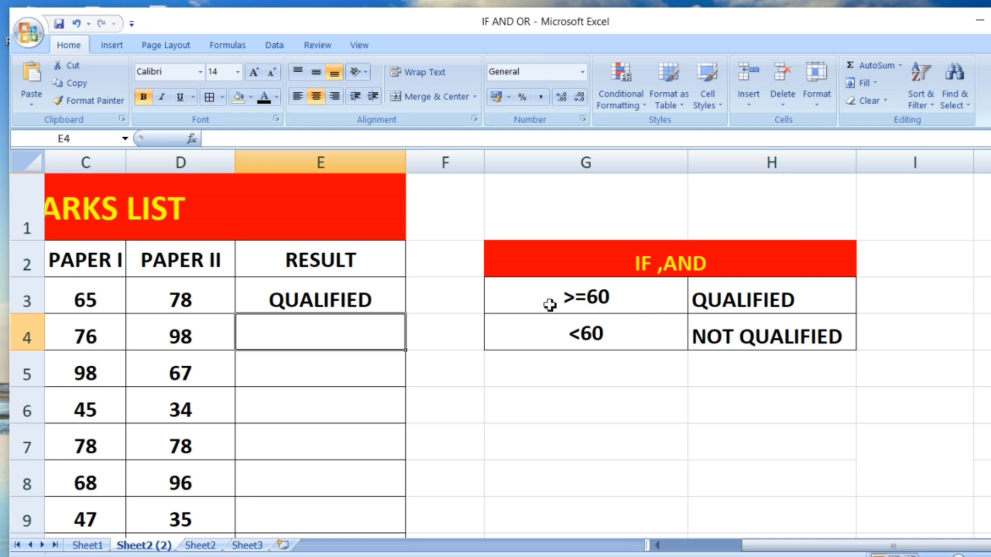
Step: Fill the IF/AND formula from E3 down the RESULT column through E11 and review the filled rows
left_click(597, 298)
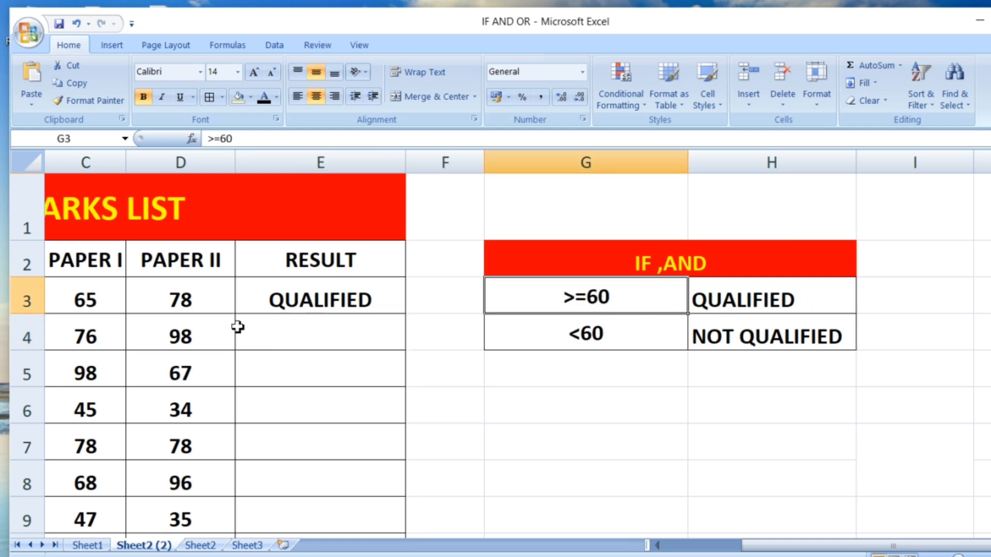
left_click(342, 300)
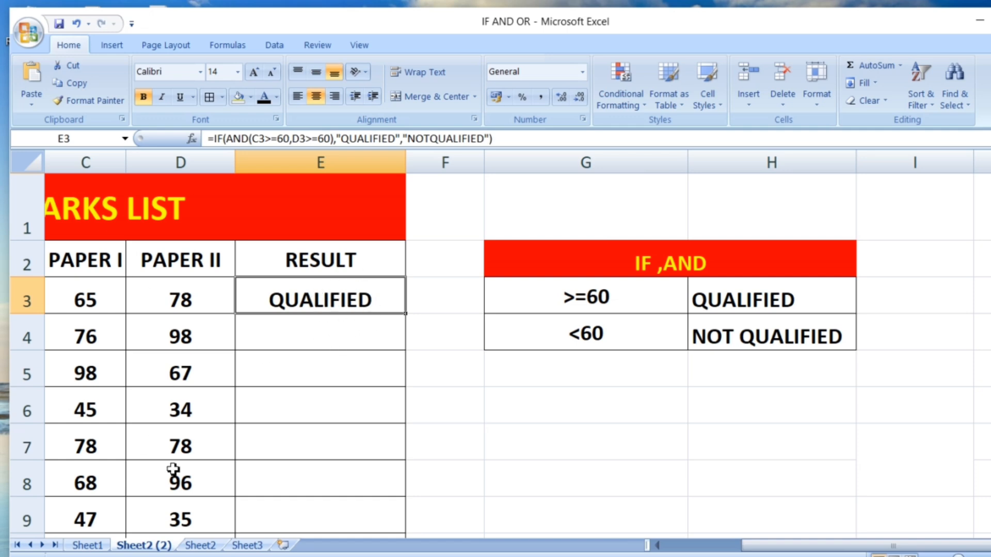
double_click(405, 315)
scroll(370, 390, "down", 3)
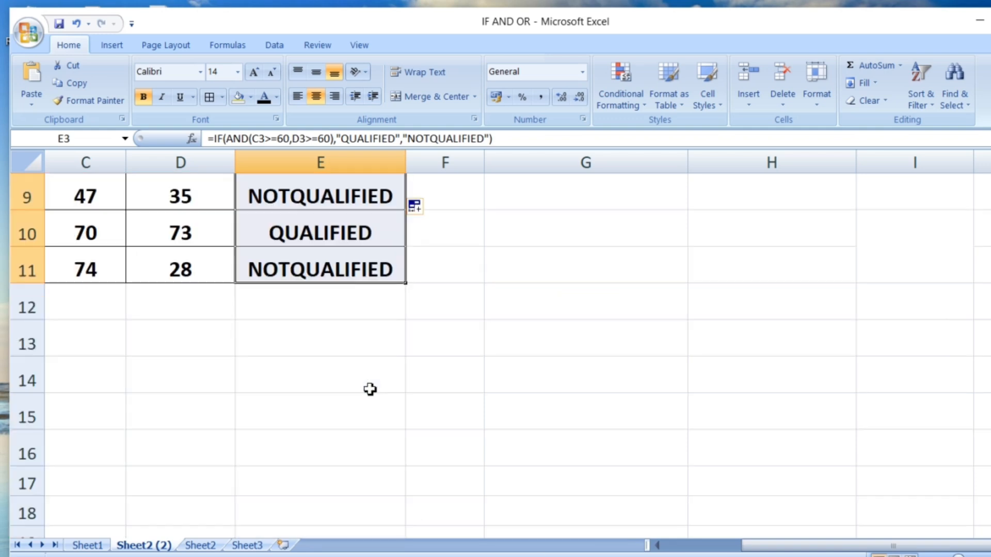
scroll(370, 390, "up", 3)
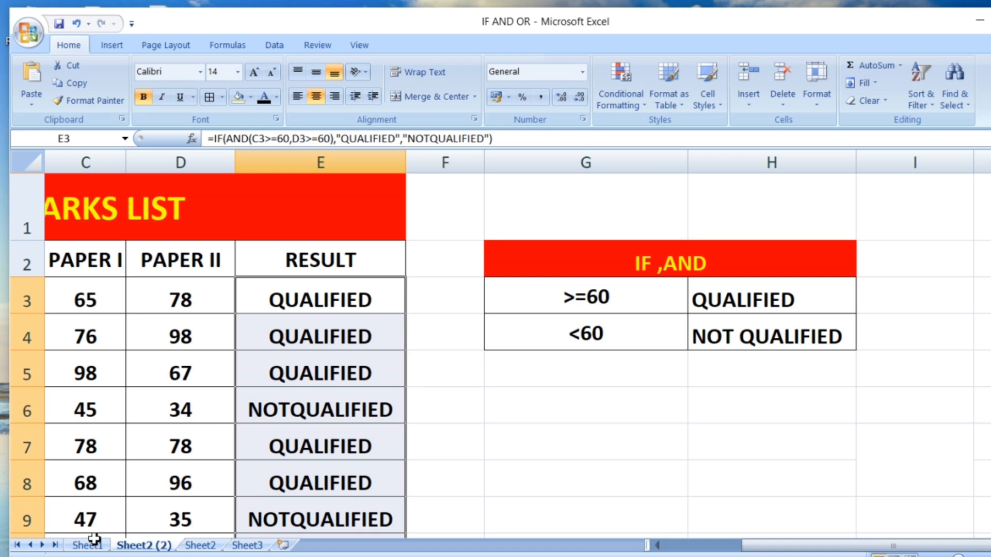
scroll(255, 516, "down", 3)
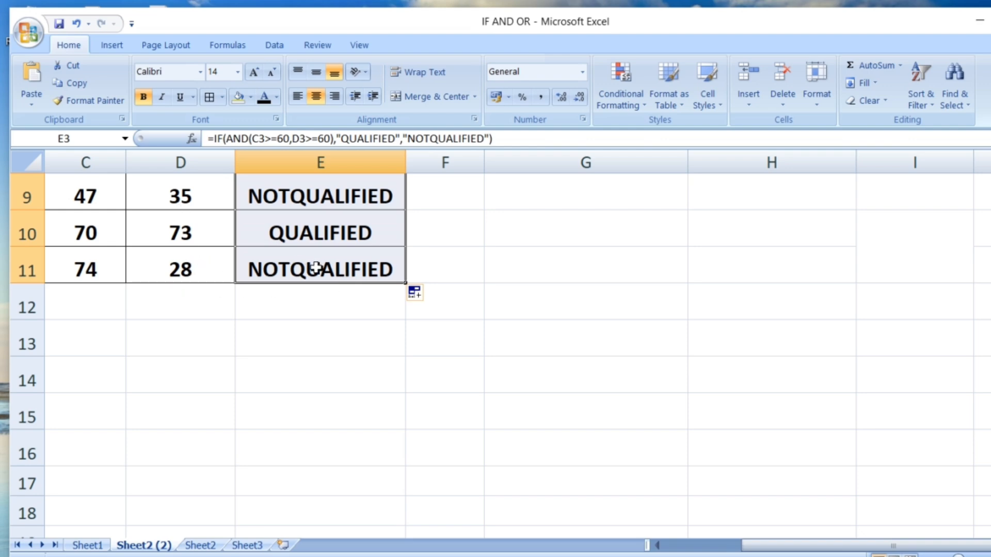
scroll(315, 269, "up", 3)
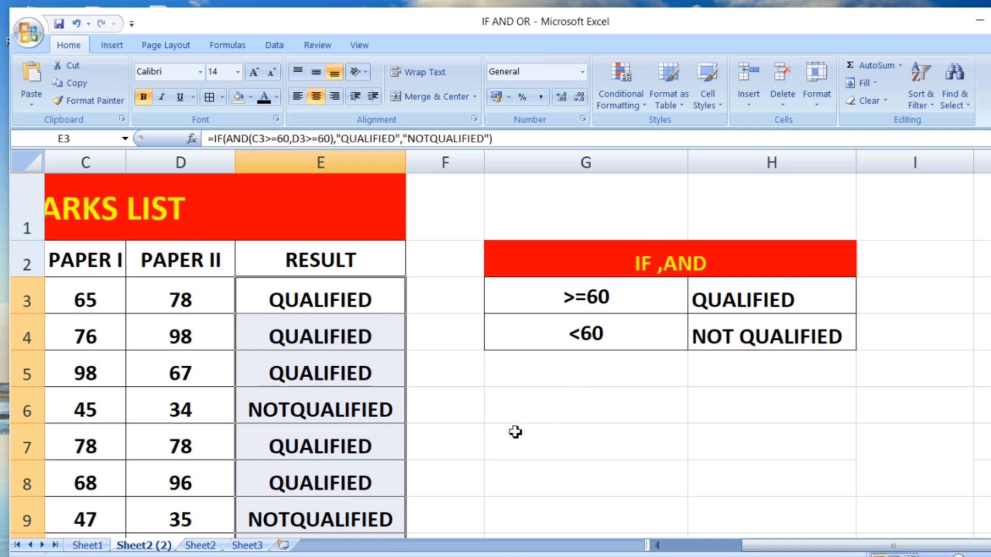
Step: Open Sheet2 and review the IF,OR criteria table in G5:I11 beside its student marks list
left_click(200, 546)
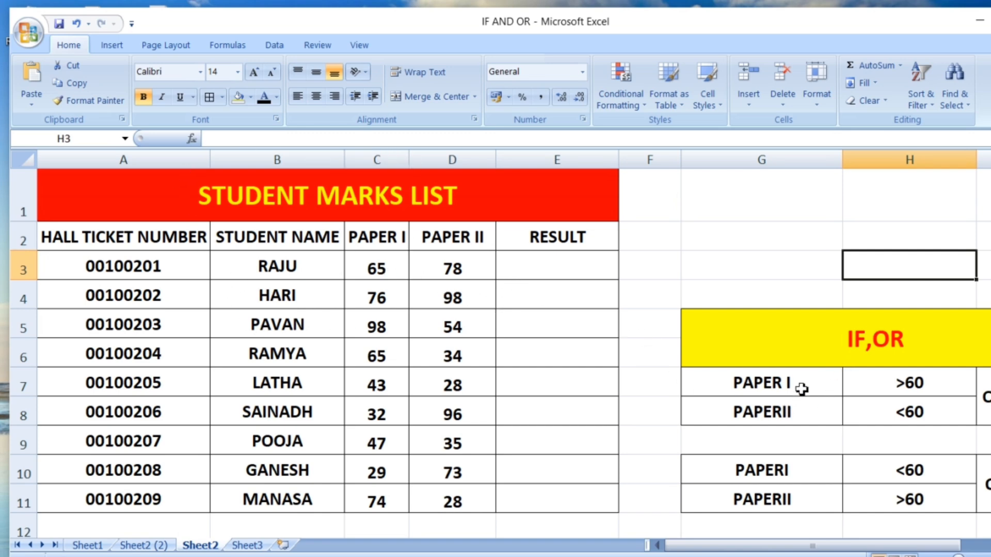
scroll(802, 389, "up", 2, "ctrl")
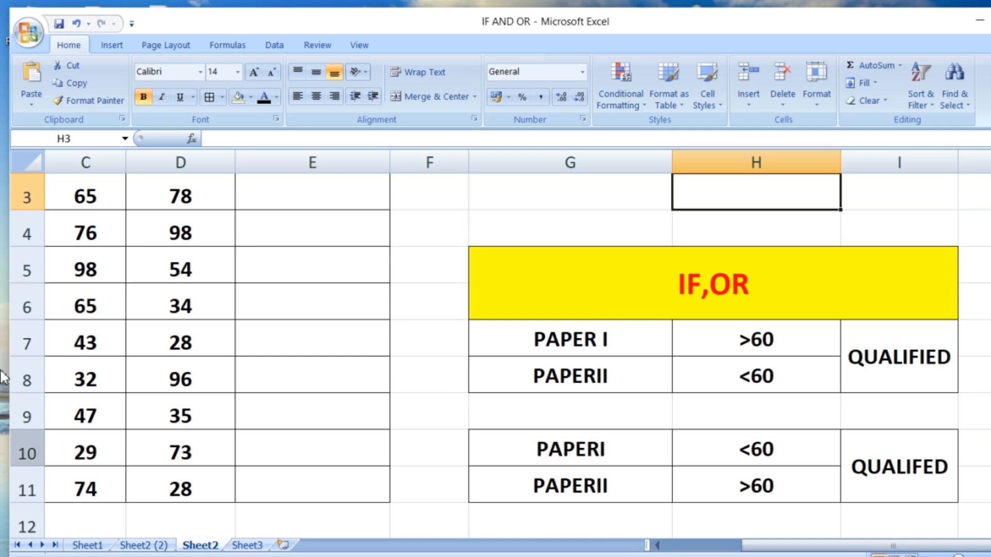
scroll(198, 337, "up", 1)
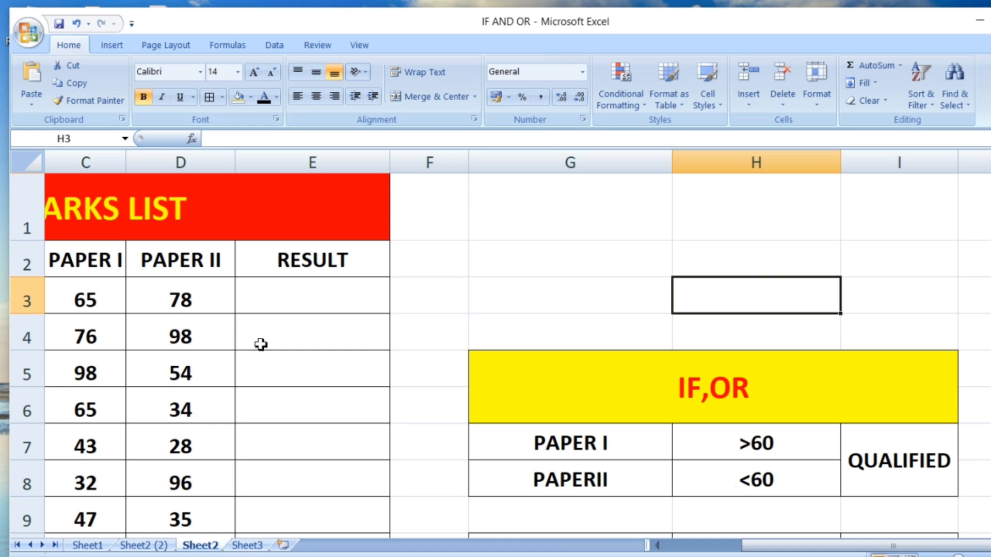
left_click(286, 308)
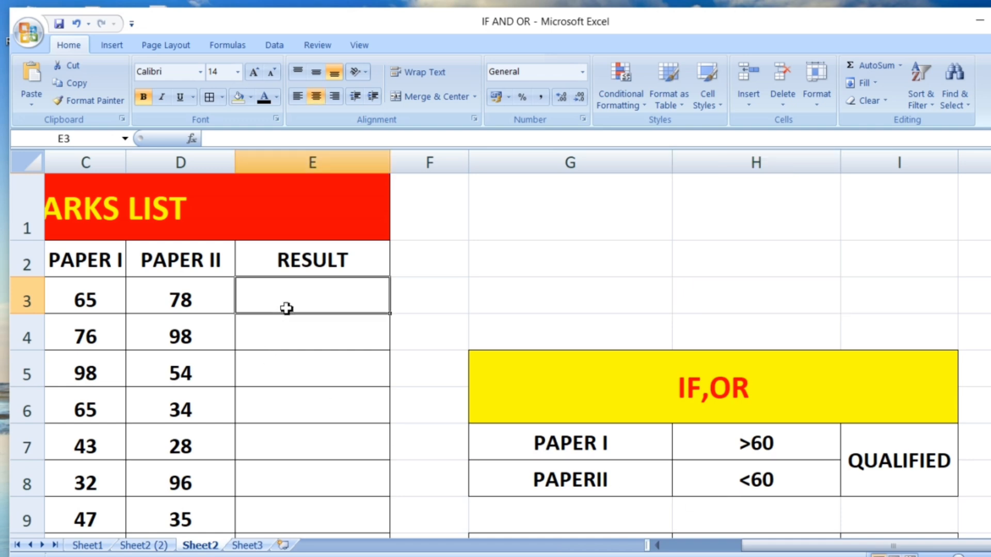
left_click(725, 383)
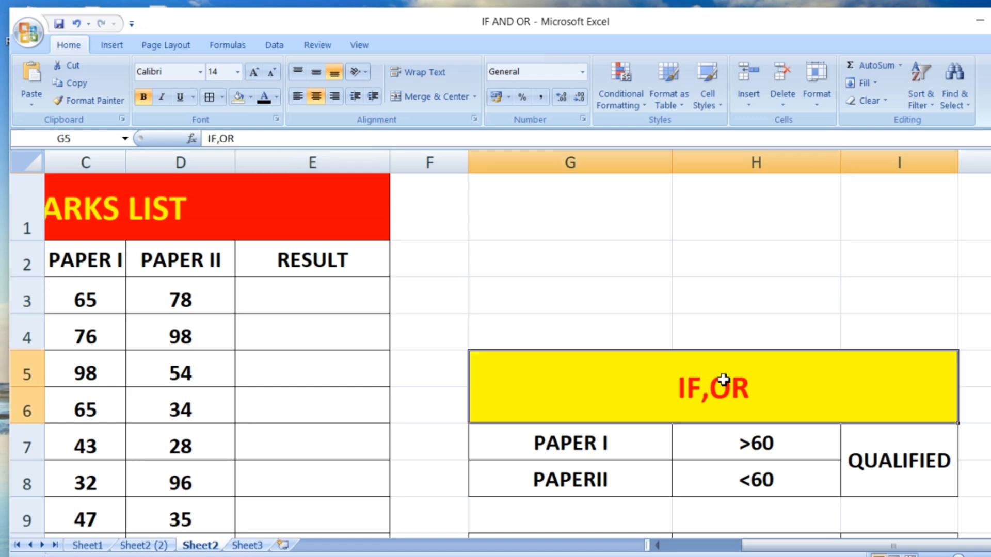
Step: In RESULT cell E3 of Sheet2, start an IF formula with a nested OR whose first condition is C3>=60
left_click(340, 309)
type("=")
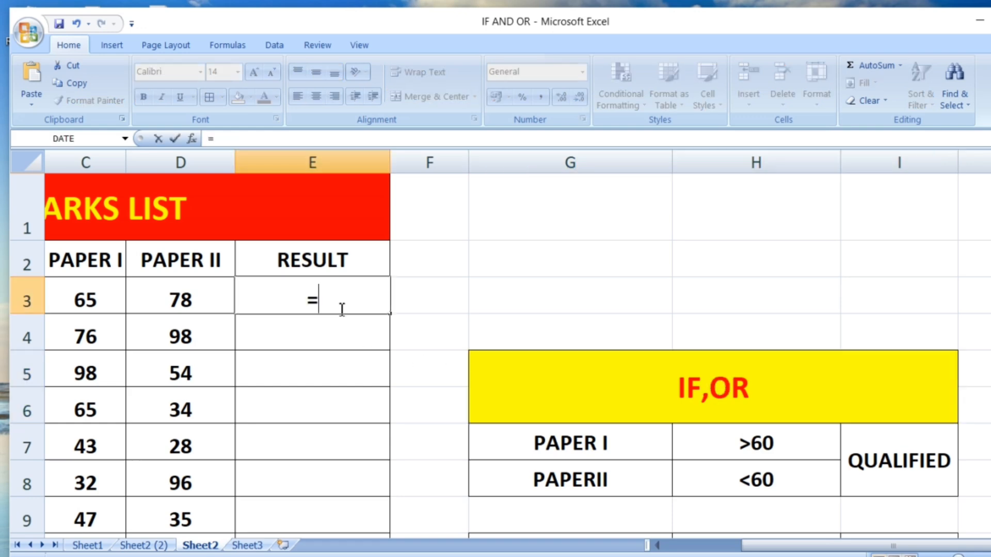
type("IF")
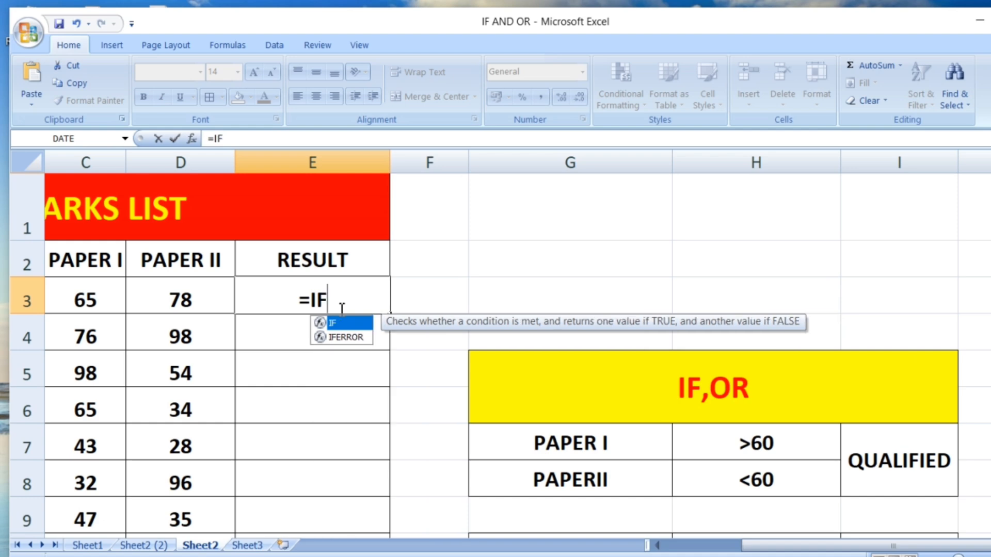
type("(")
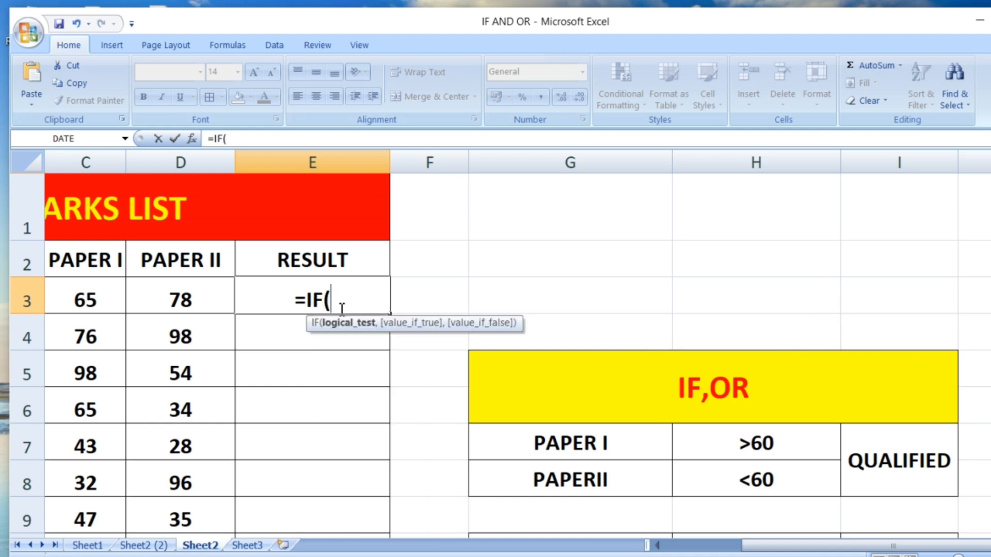
type("OR(")
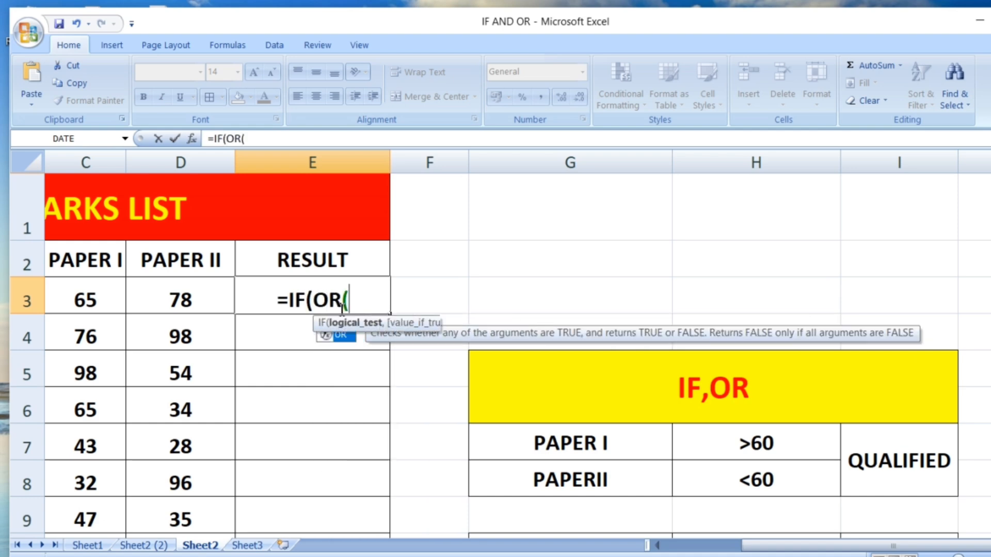
left_click(95, 308)
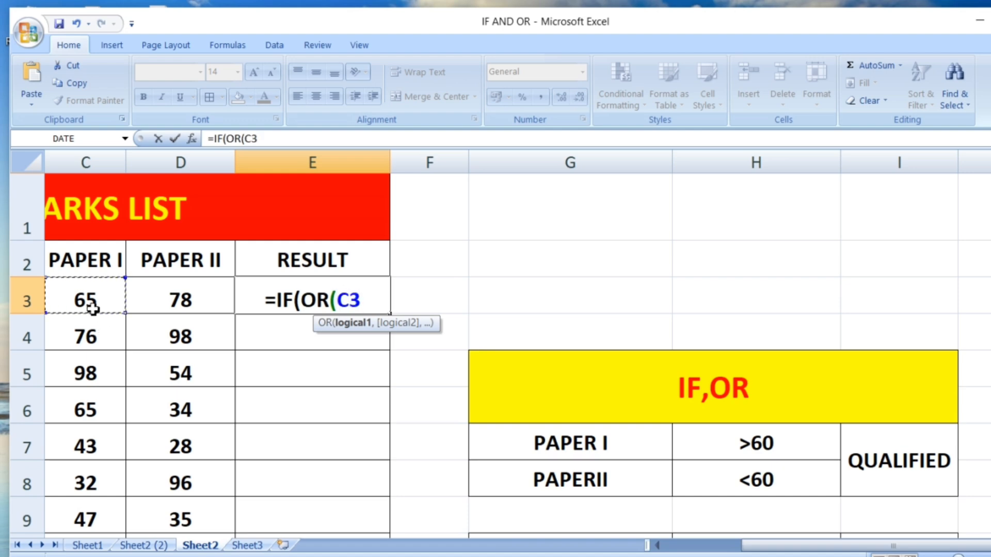
type(">")
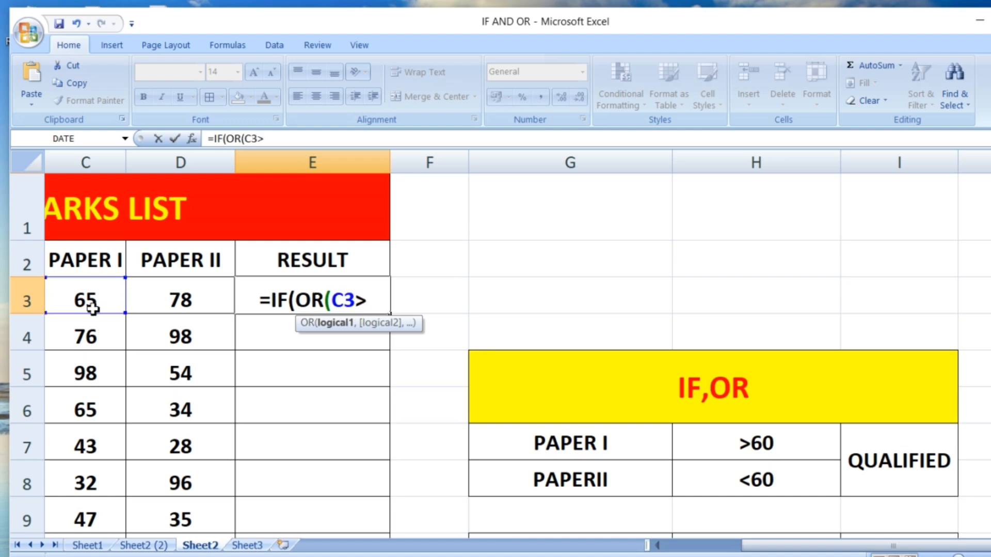
type("=60")
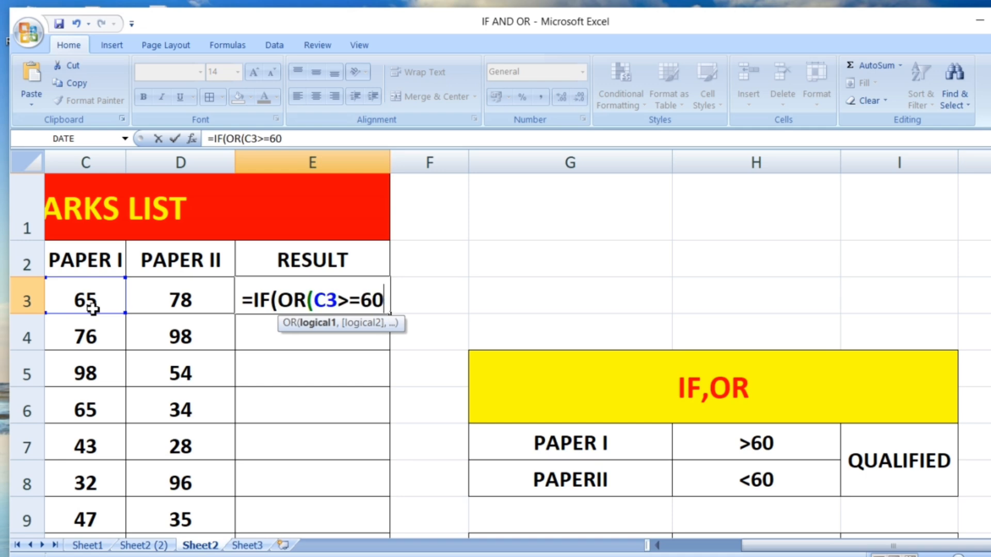
Step: Add D3>=60 as the second OR condition in the E3 formula and close the OR function
type(",")
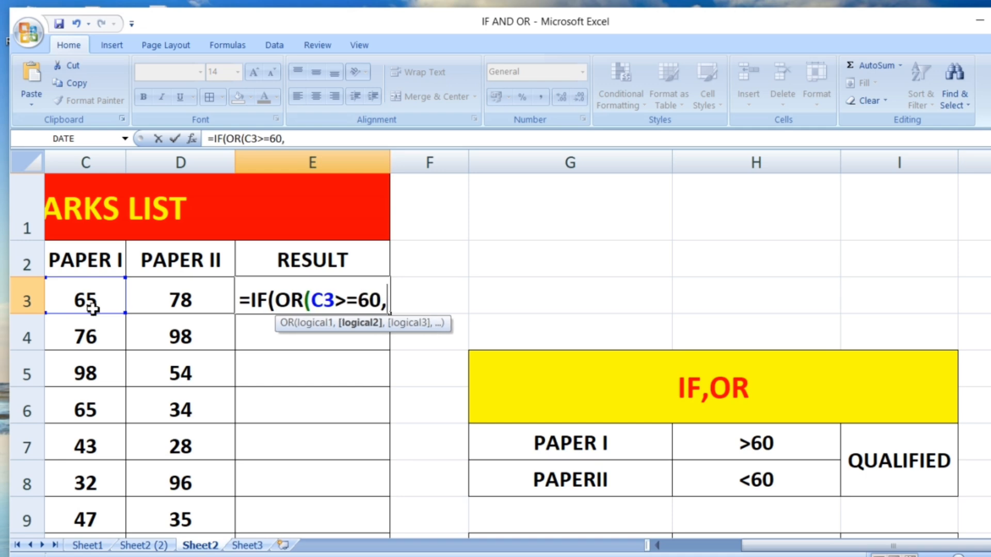
left_click(196, 293)
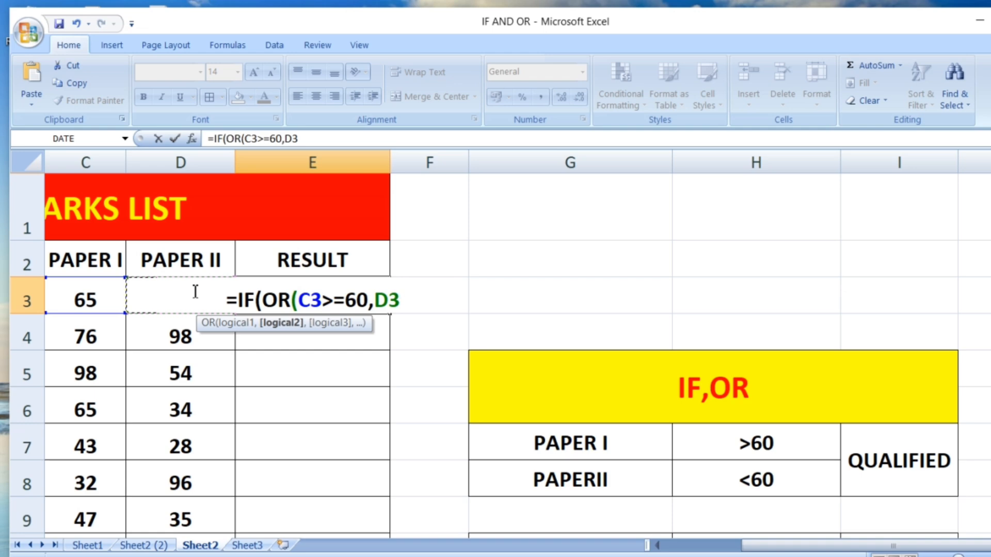
type(">=")
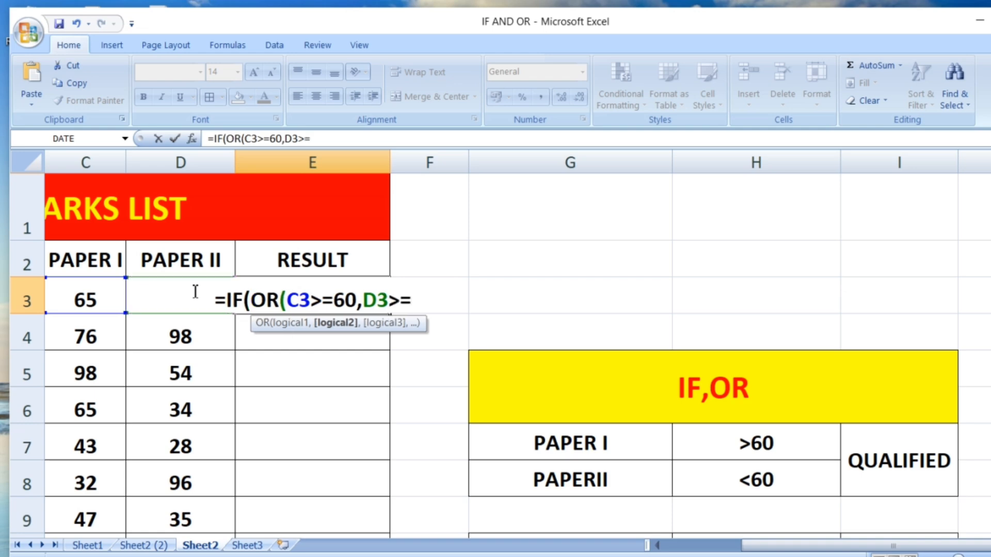
type("60")
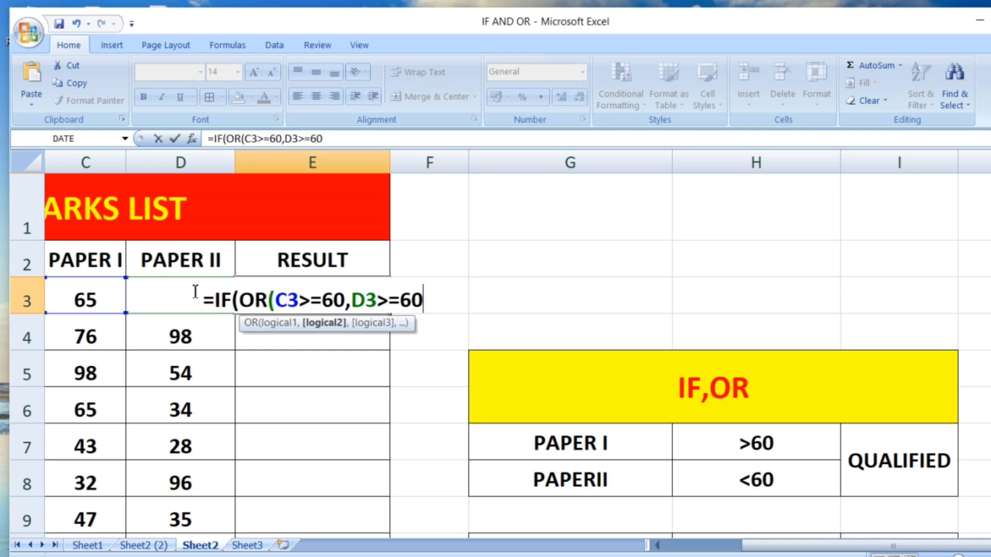
type(")")
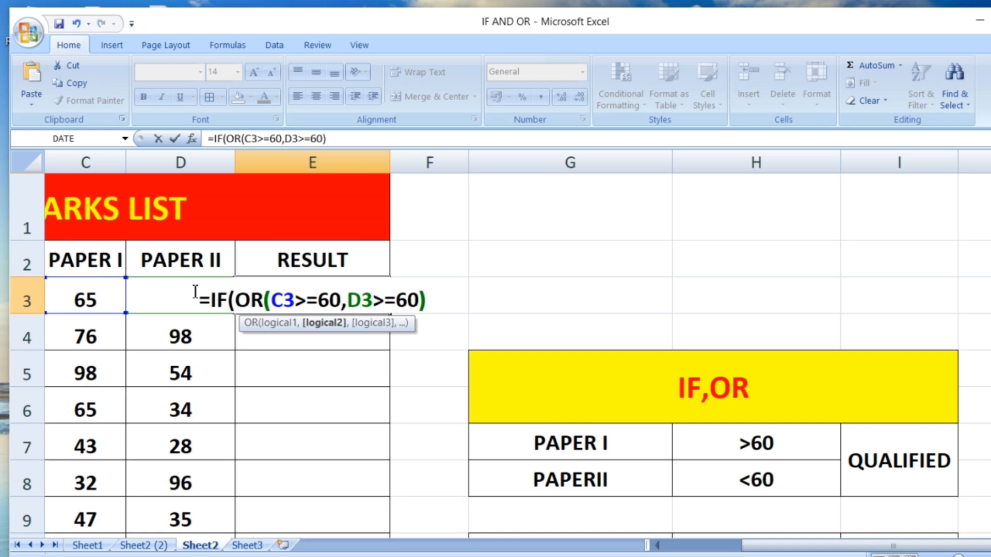
Step: Enter "QUALIFIED" as the value-if-true argument of the IF/OR formula in E3
type(",")
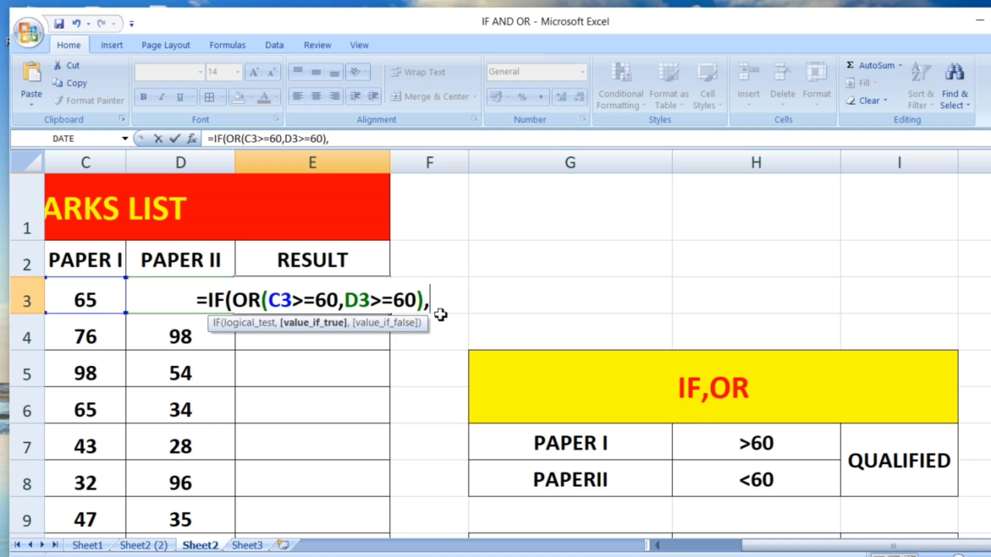
type("\"")
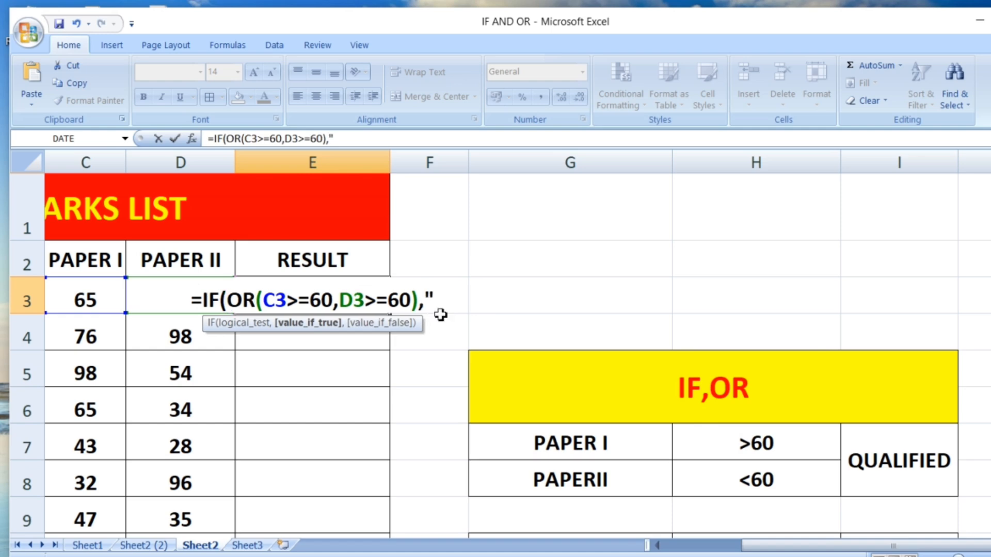
type("QU")
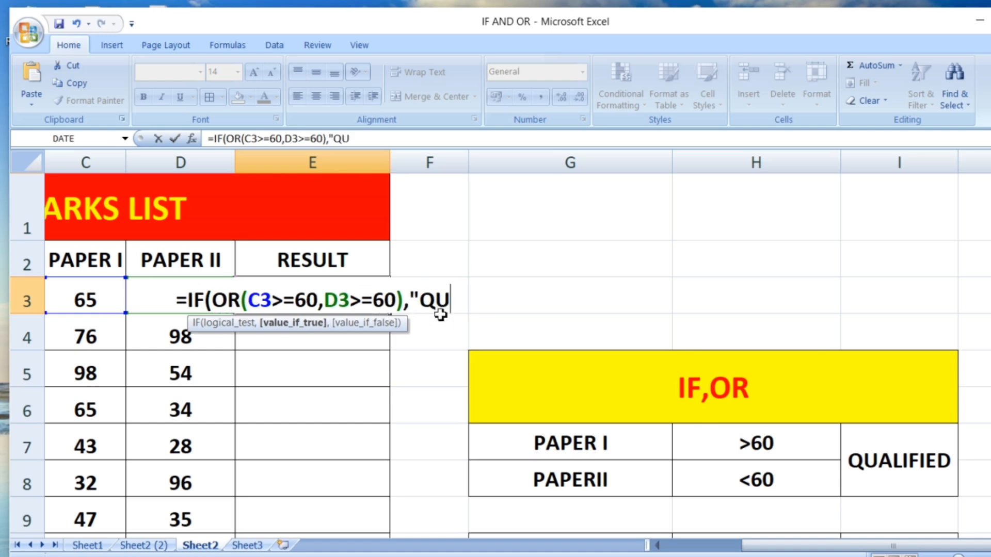
type("ALI")
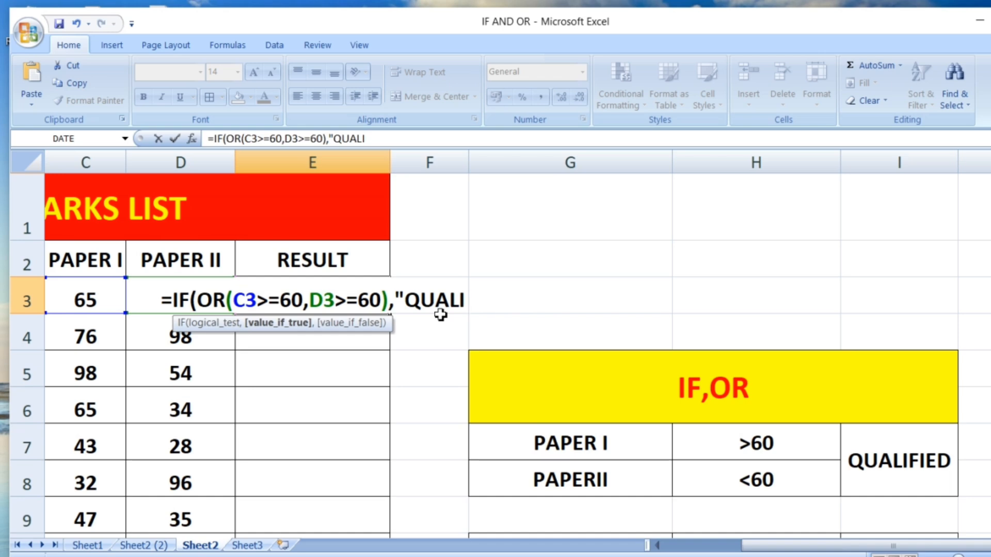
type("FIED")
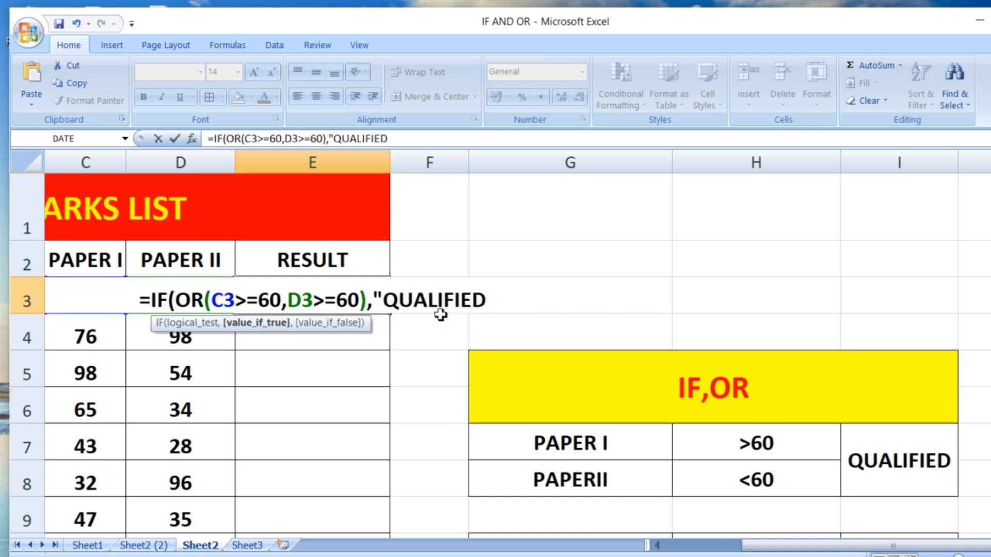
type("\",")
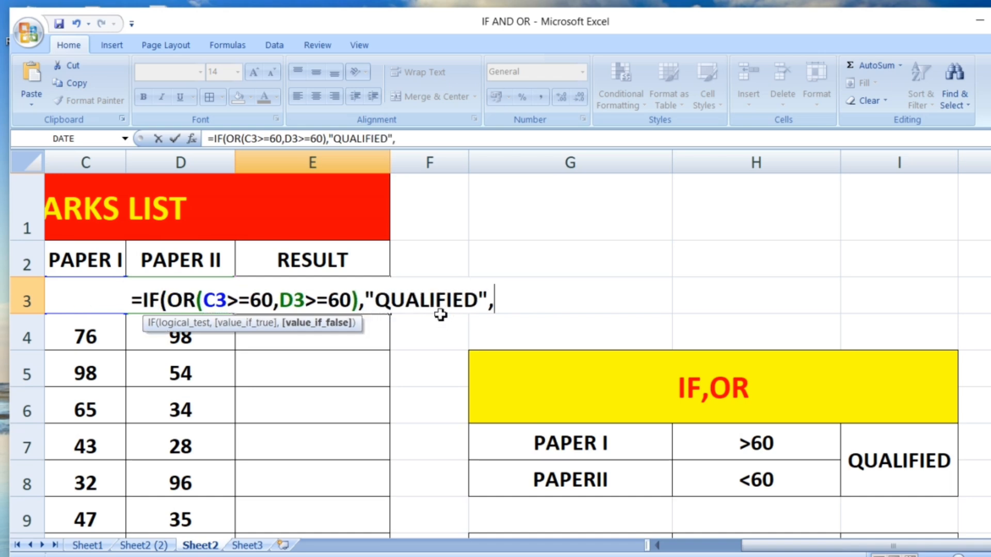
Step: Add "NOTQUALIFIED" as the value-if-false argument in E3, close the IF function and commit the formula
type("\"")
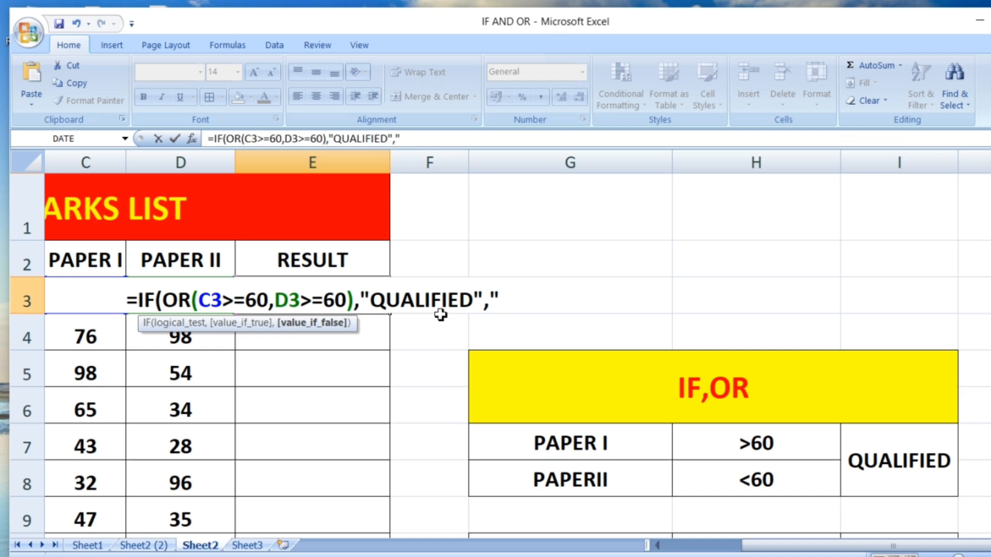
type("NOT")
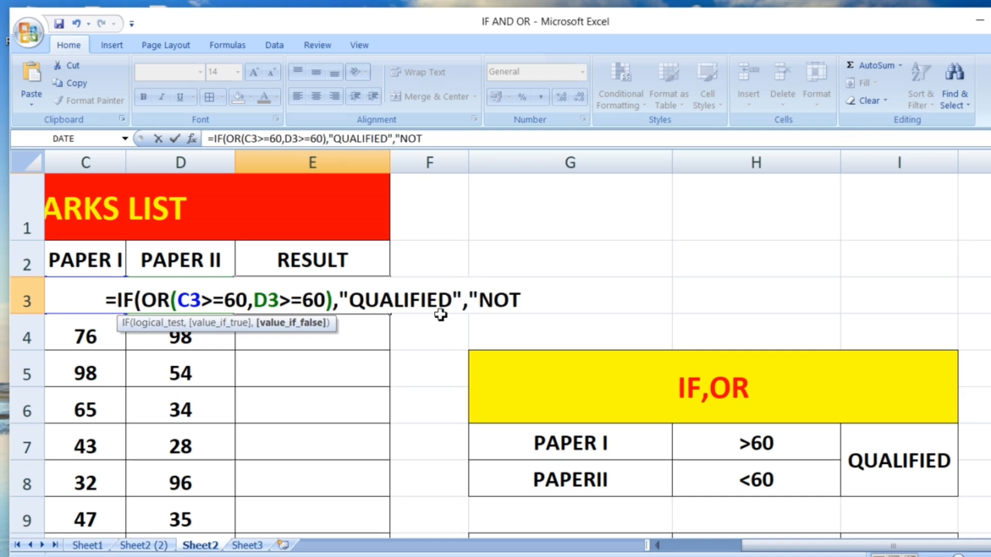
type("QUALIF")
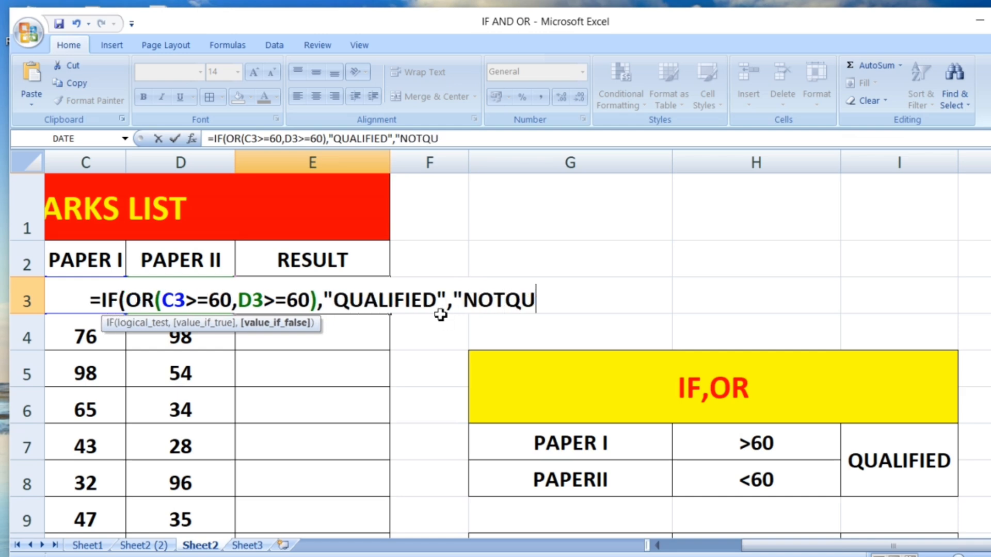
type("IED")
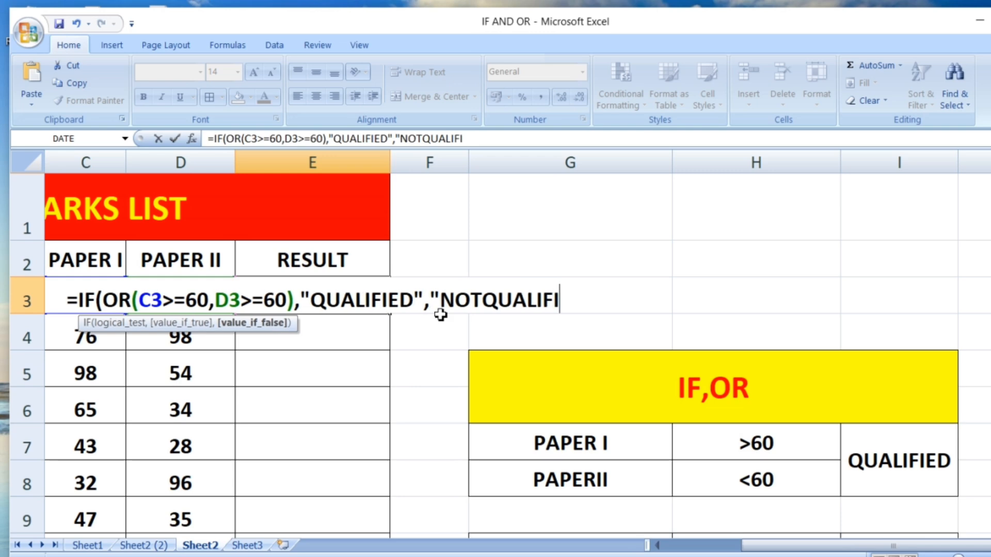
type("\"")
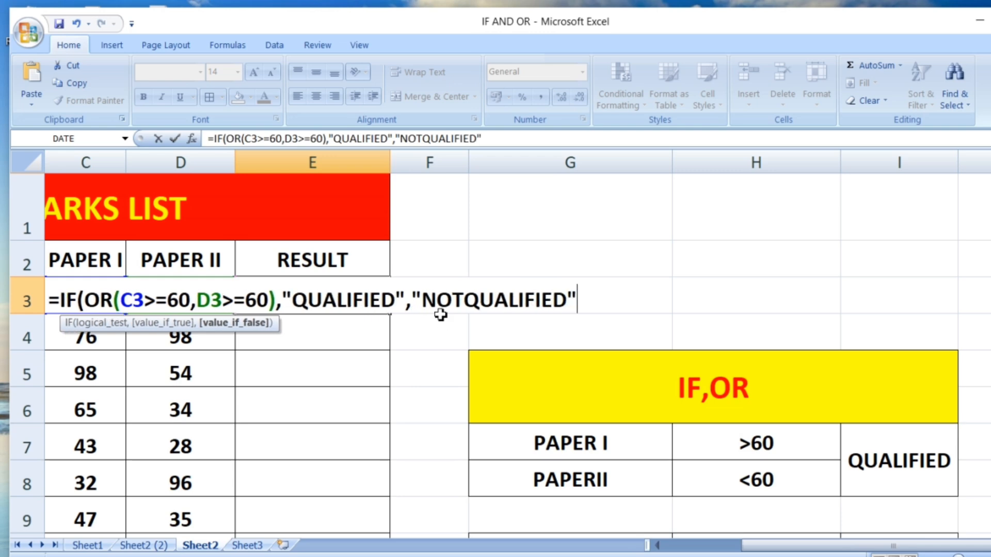
type(")")
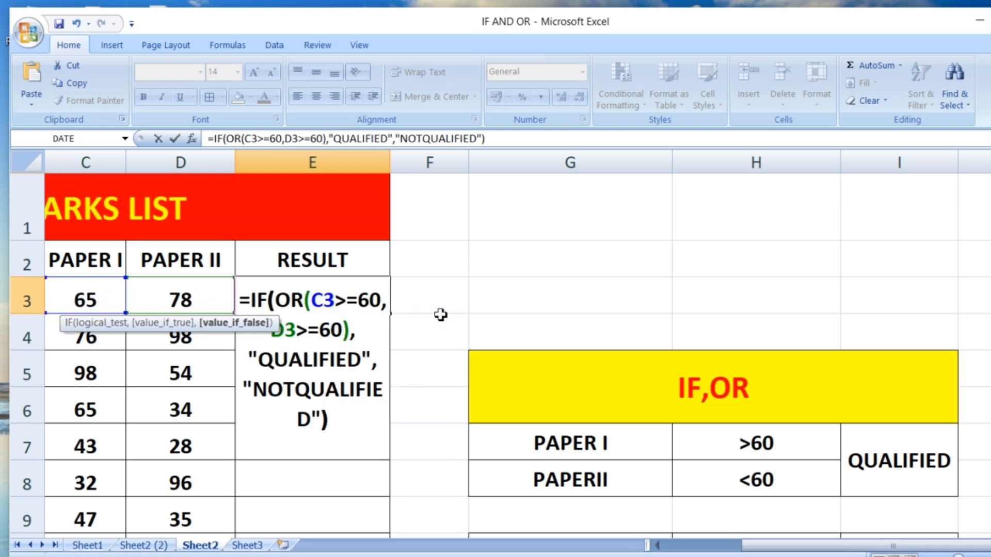
key("Return")
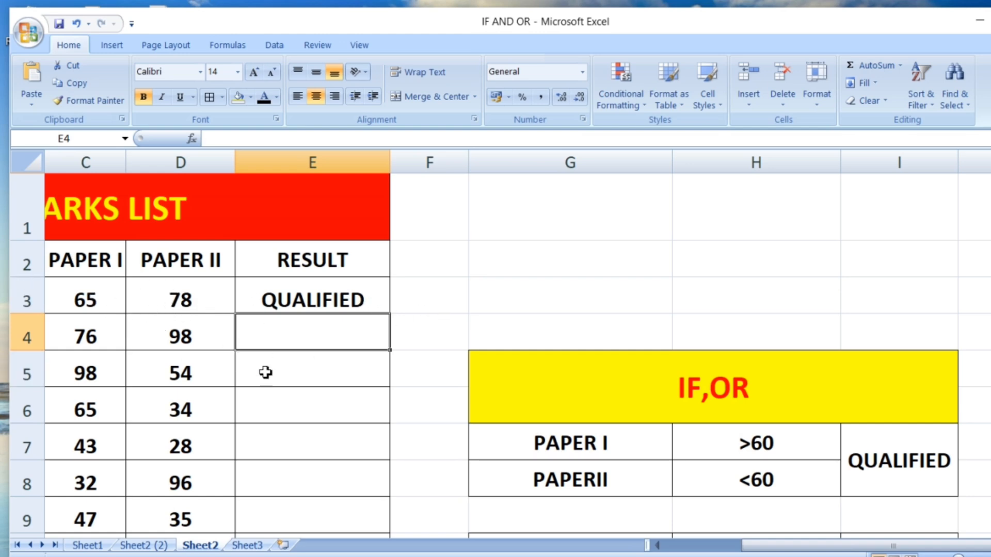
Step: Fill the E3 formula down the RESULT column to E11 and check row 5's marks against the IF,OR criteria
left_click(338, 287)
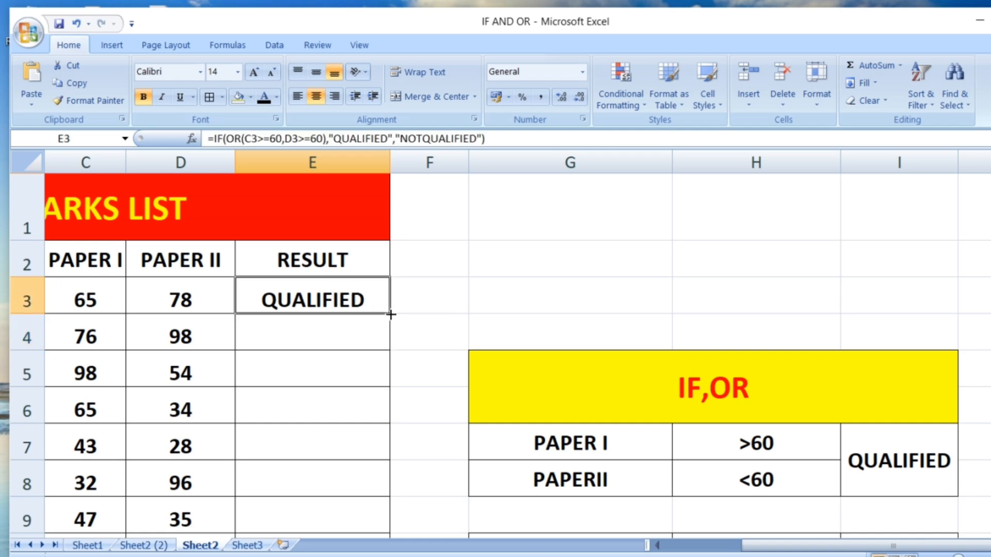
double_click(391, 315)
scroll(376, 359, "down", 3)
scroll(376, 358, "up", 3)
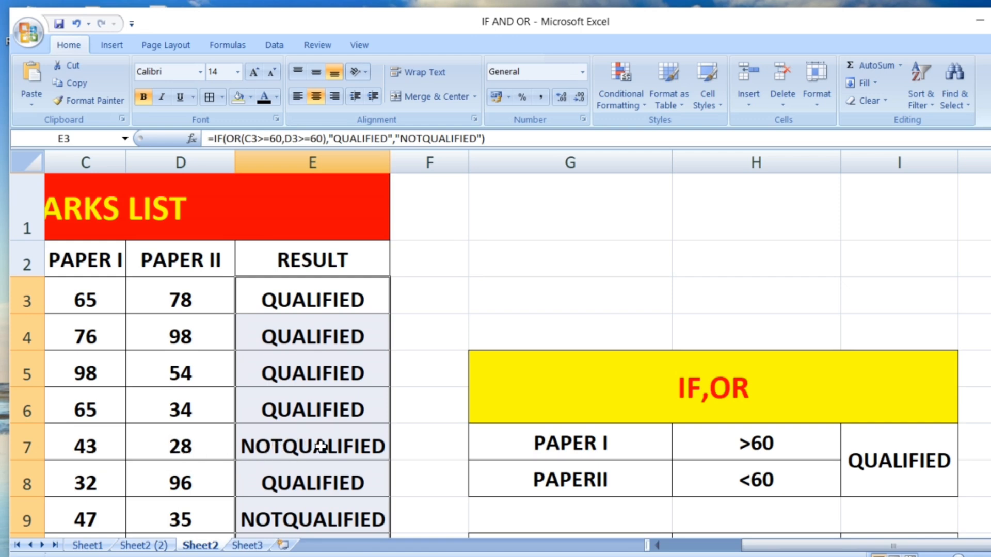
left_click(84, 379)
left_click(183, 372)
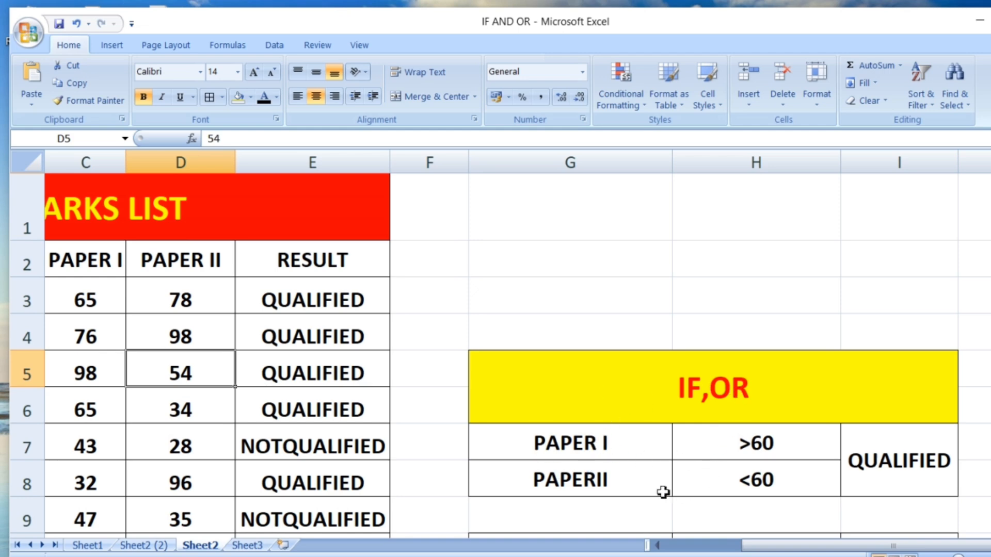
scroll(513, 462, "down", 3)
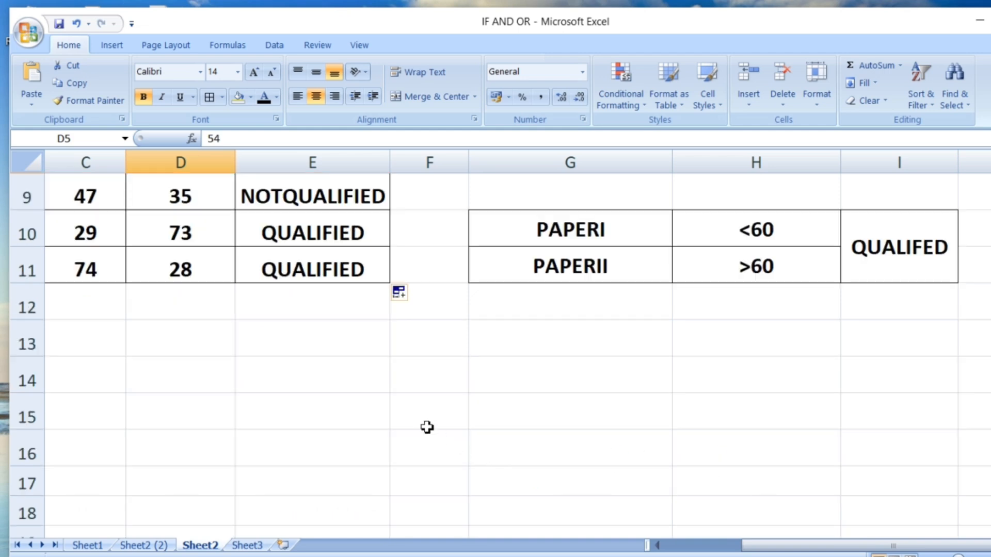
scroll(427, 427, "up", 3)
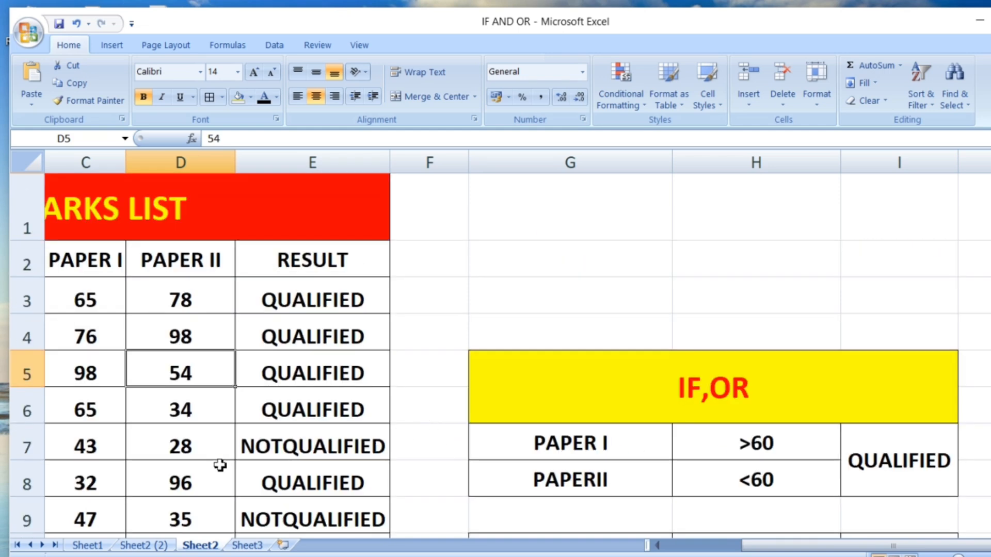
Step: Set the PAPER II mark in D7 to 65 and review the RESULT column
double_click(195, 447)
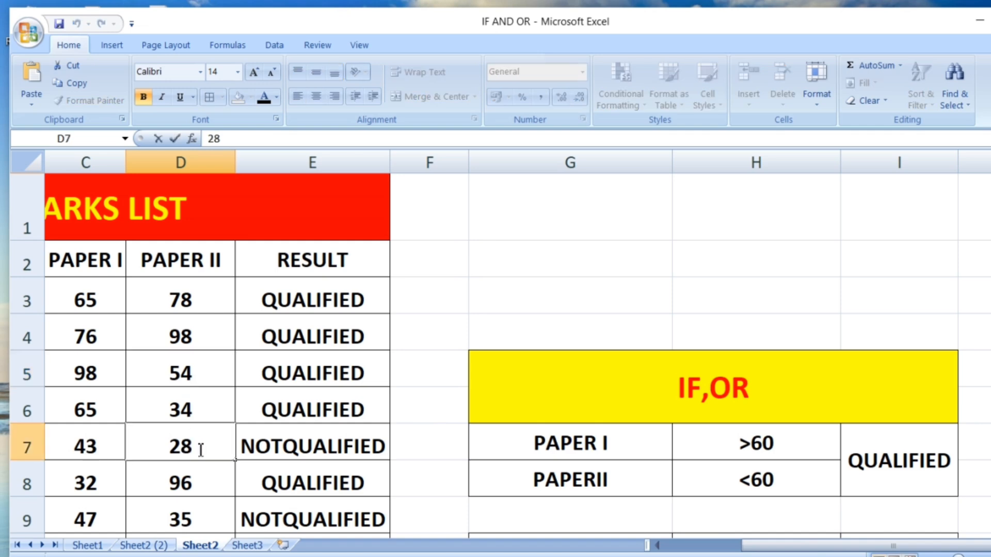
key("BackSpace")
key("BackSpace")
type("65")
key("Return")
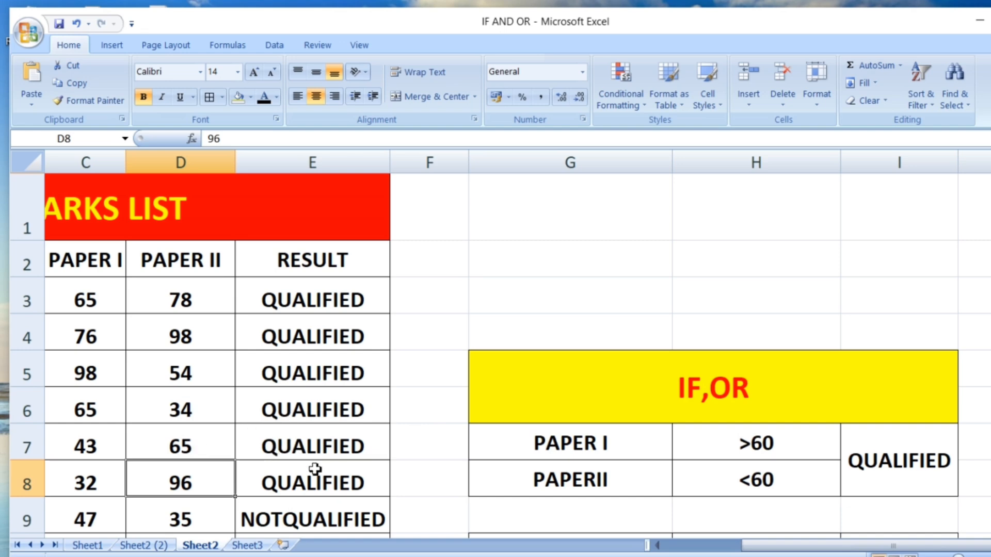
scroll(289, 508, "down", 3)
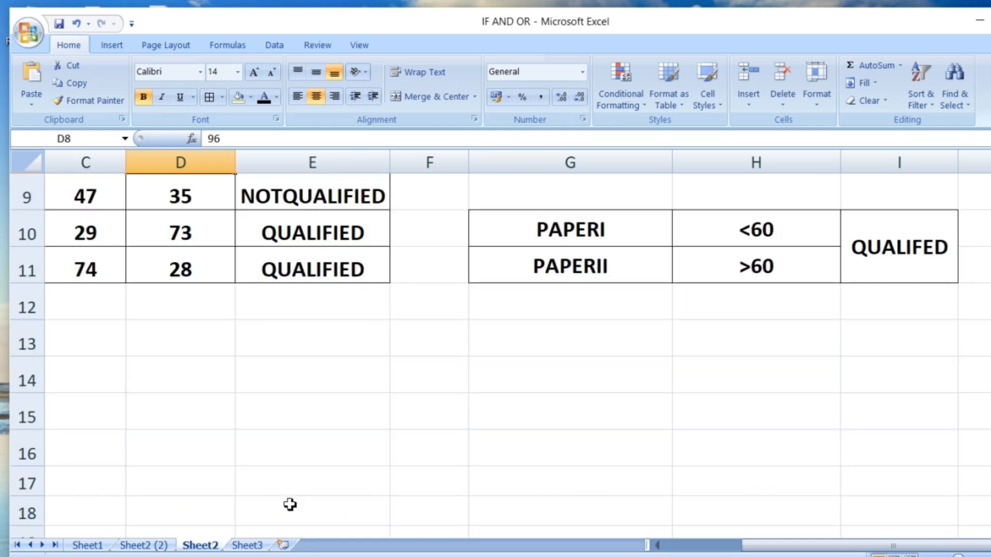
scroll(93, 289, "up", 3)
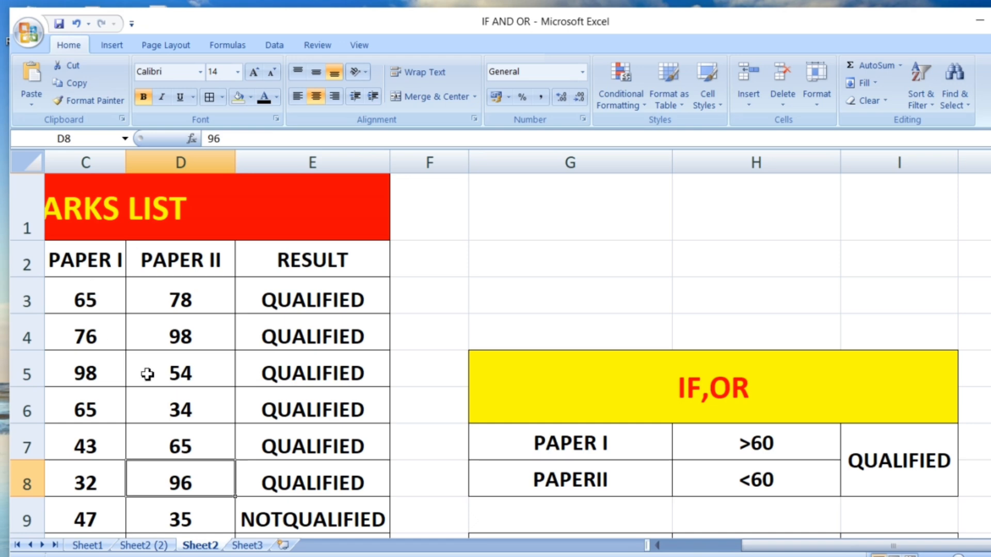
Step: Inspect the IF/OR formula in E3 without editing it, and look over the completed marks list
left_click(308, 302)
double_click(308, 302)
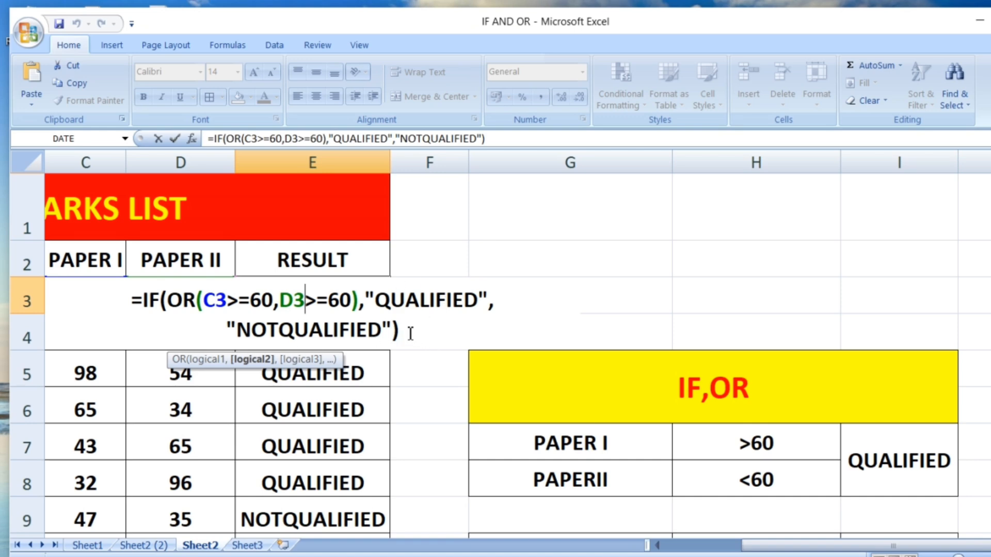
key("Return")
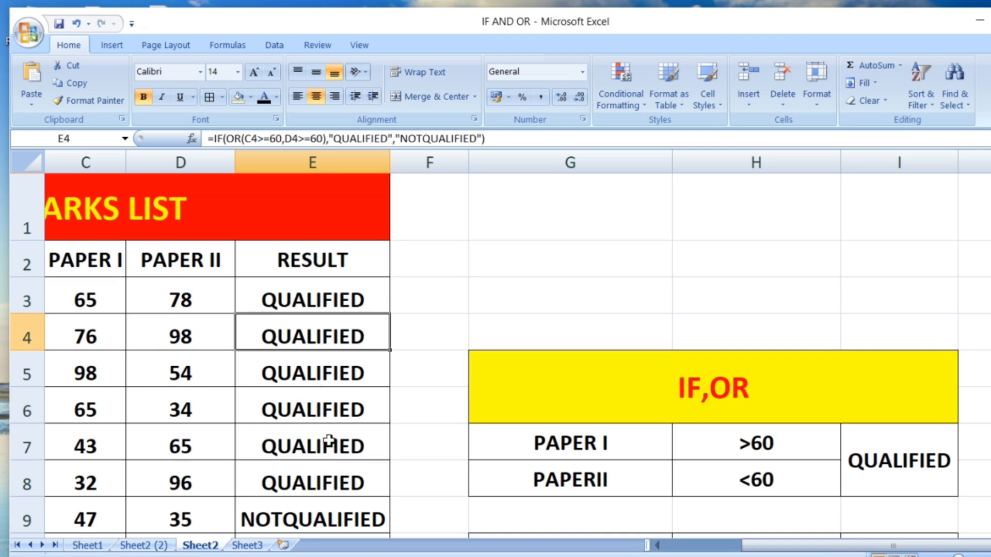
scroll(323, 436, "down", 3)
scroll(324, 436, "up", 3)
scroll(685, 331, "down", 3)
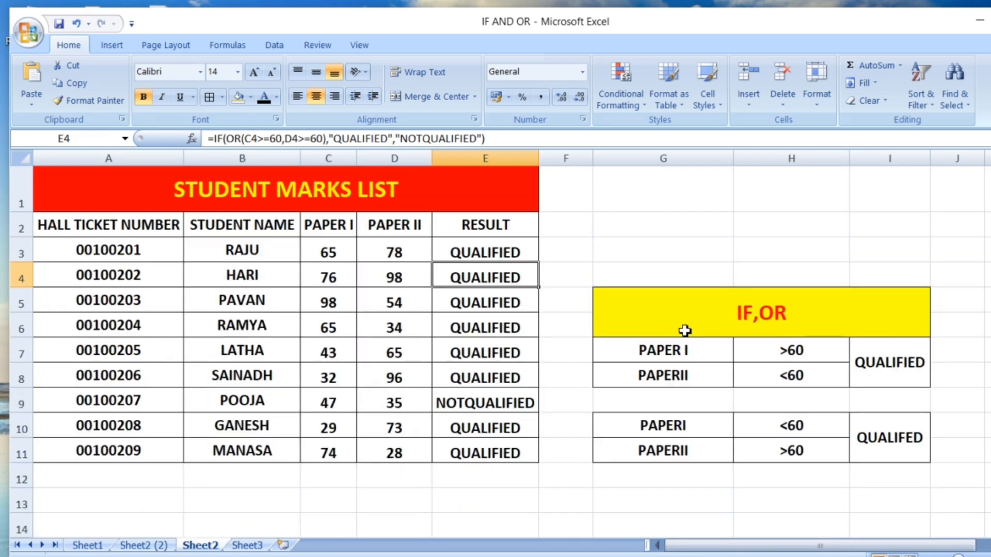